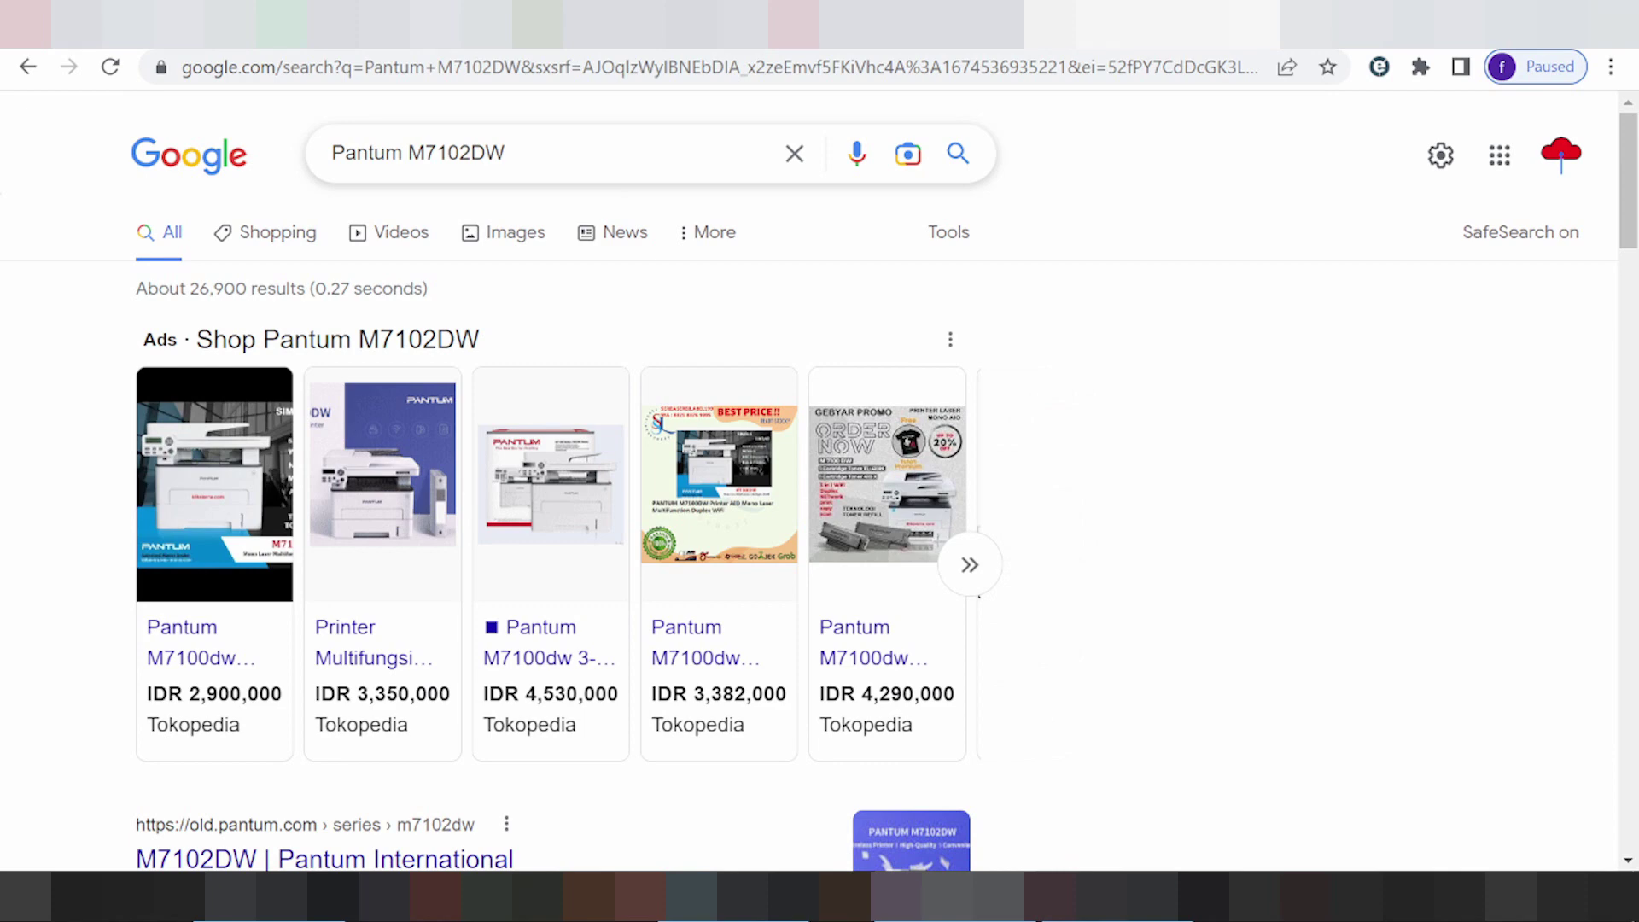
# Step: Extend the Google query 'Pantum M7102DW' with ' driver download'
pyautogui.click(506, 153)
pyautogui.write('dr')
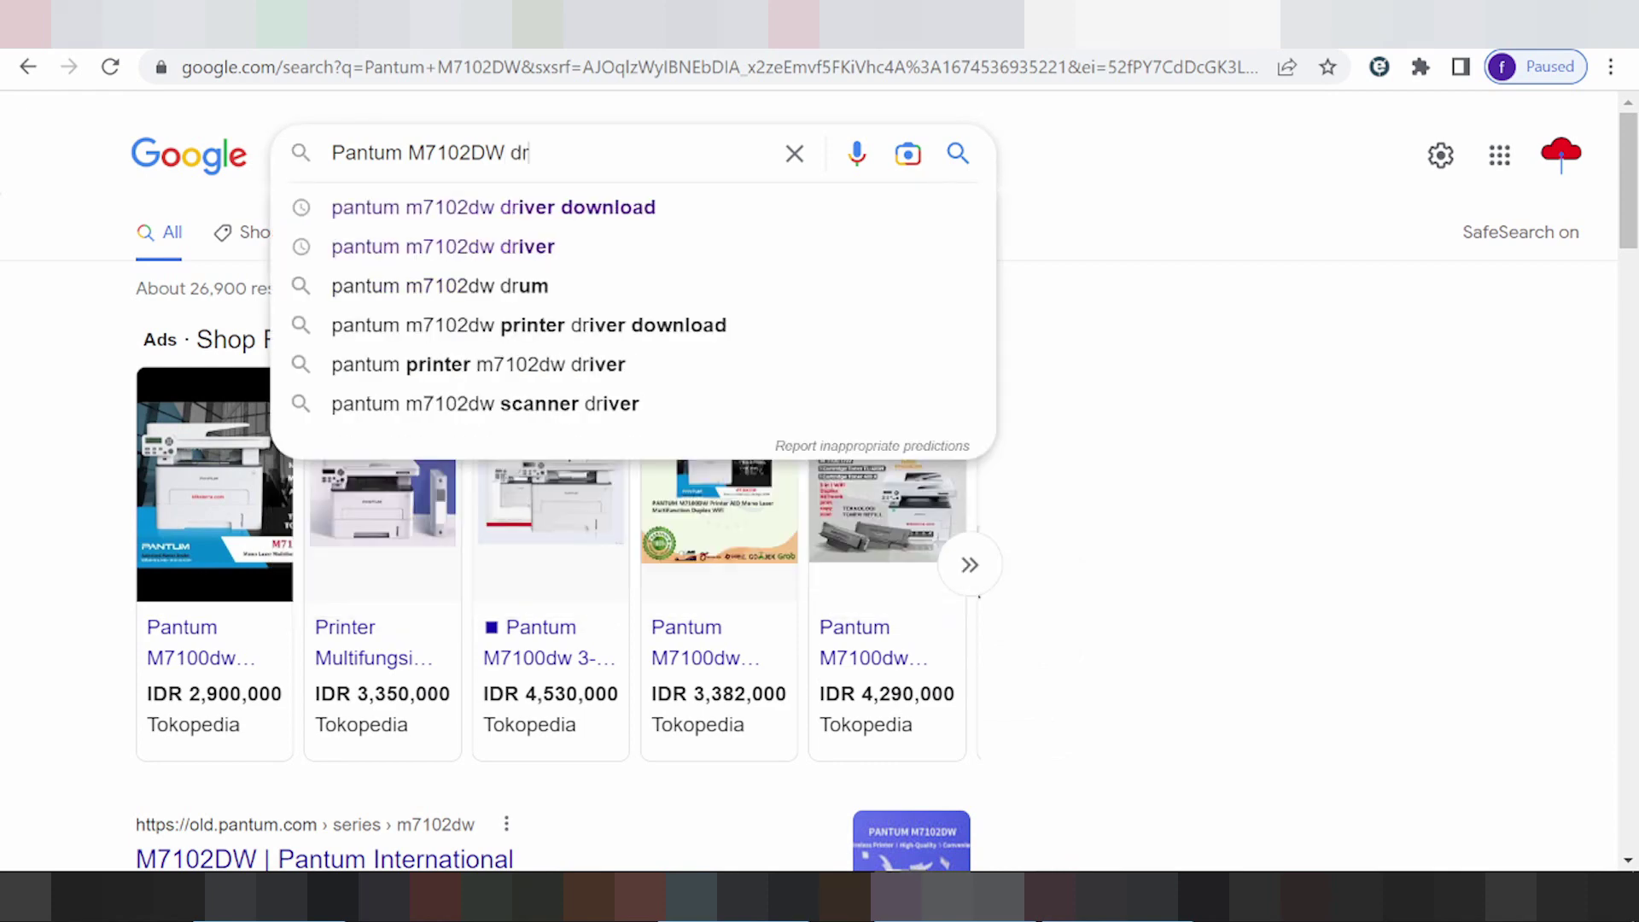
pyautogui.write('iver')
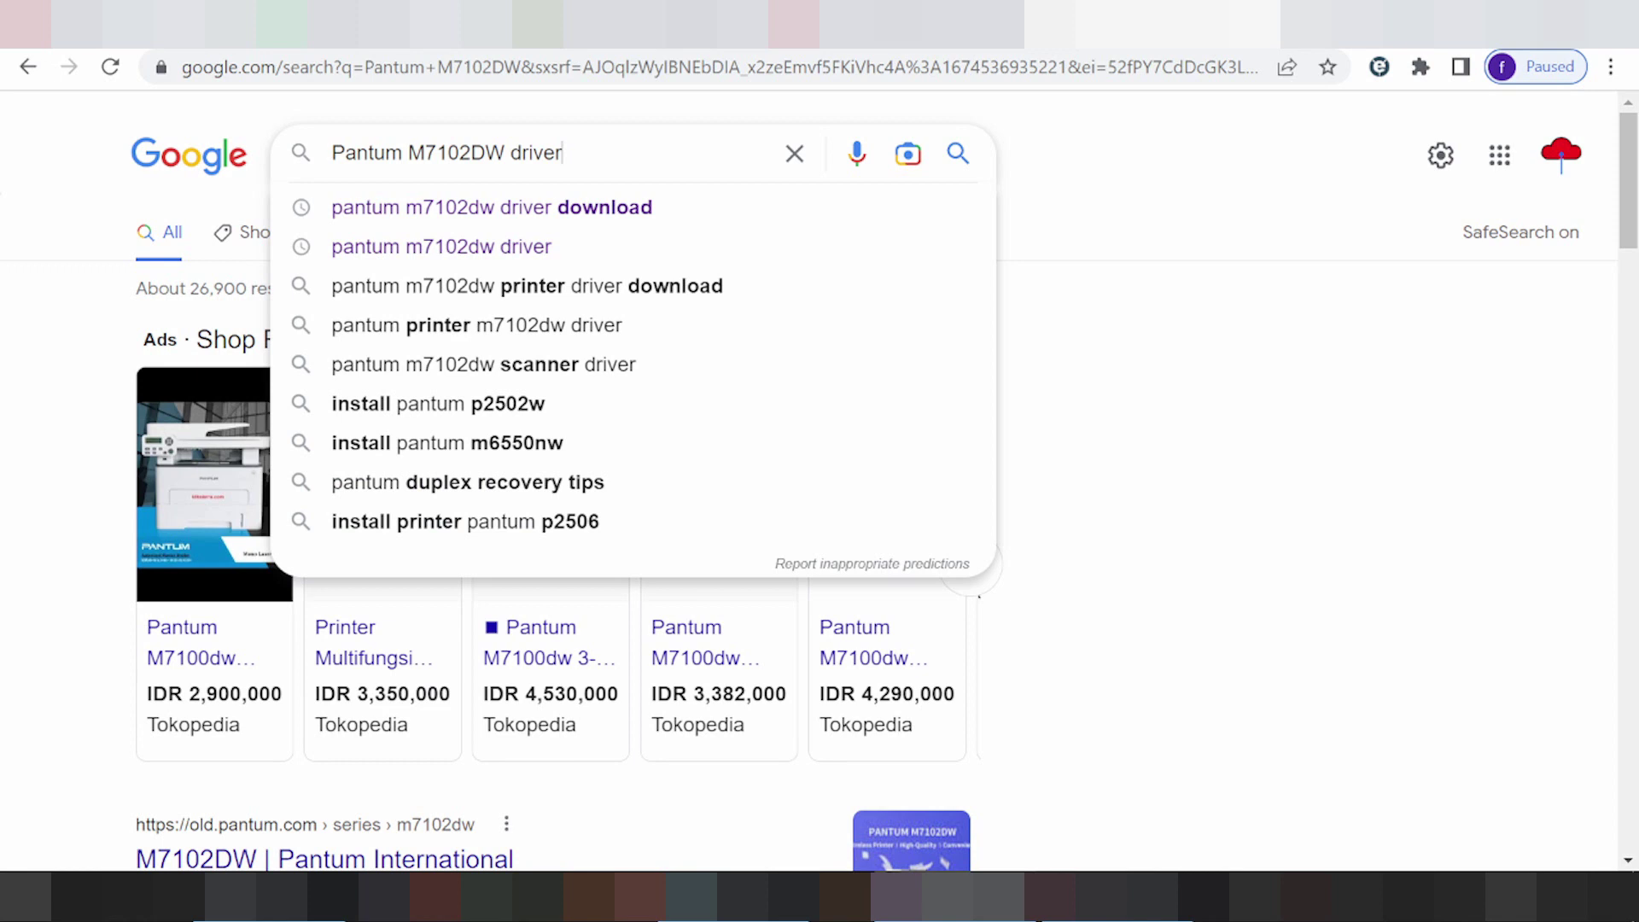
pyautogui.write(' dow')
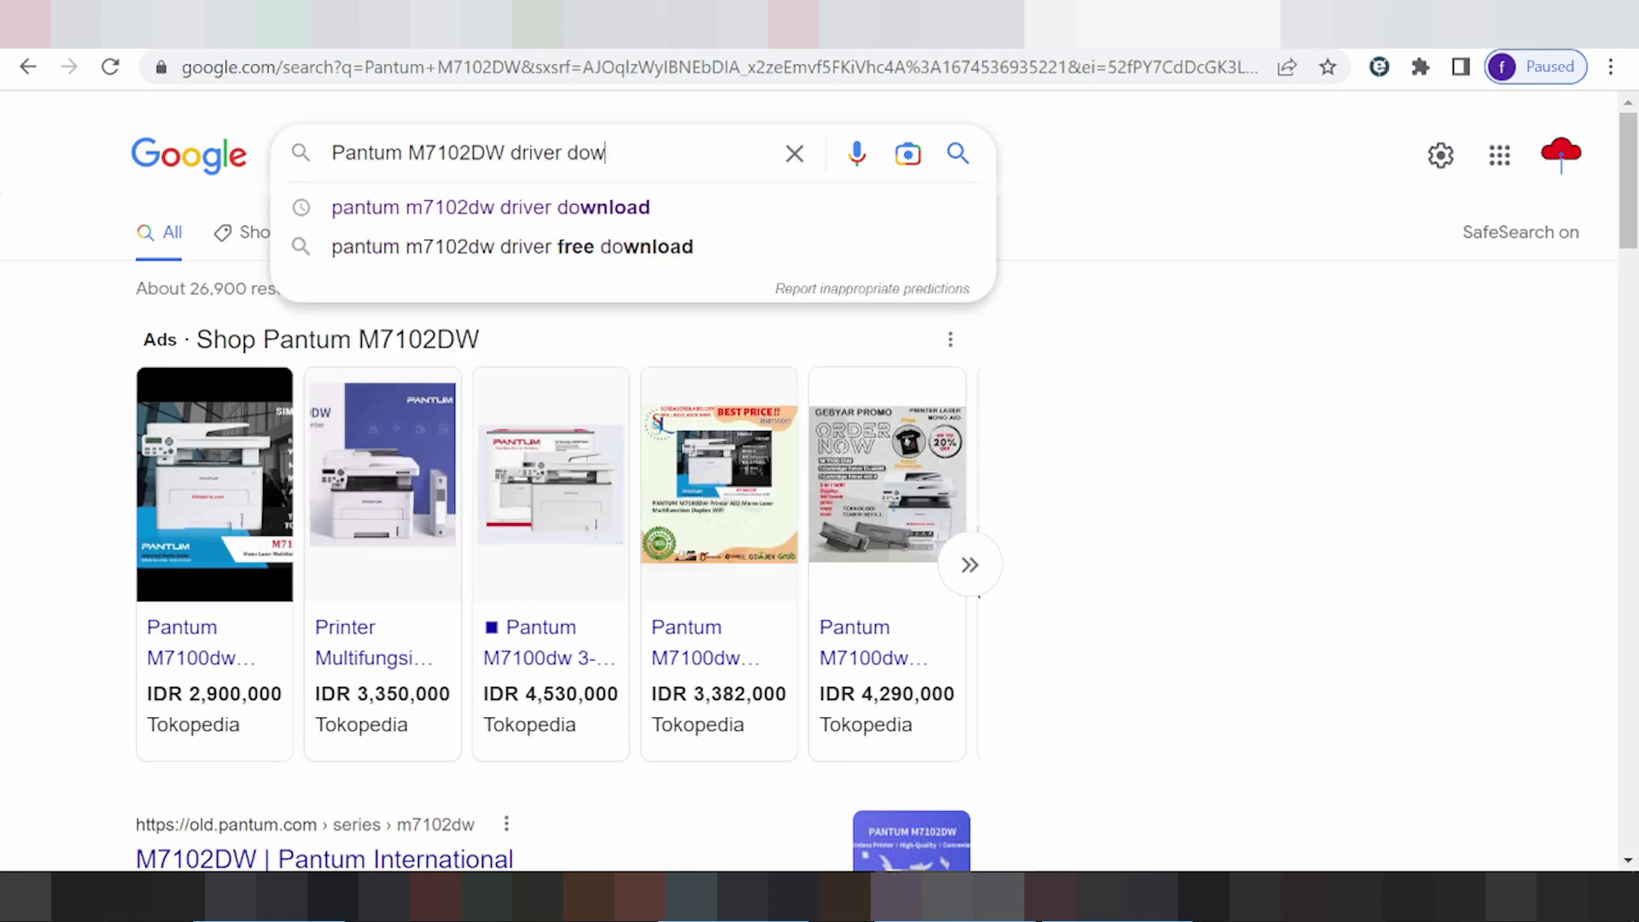
pyautogui.write('nload')
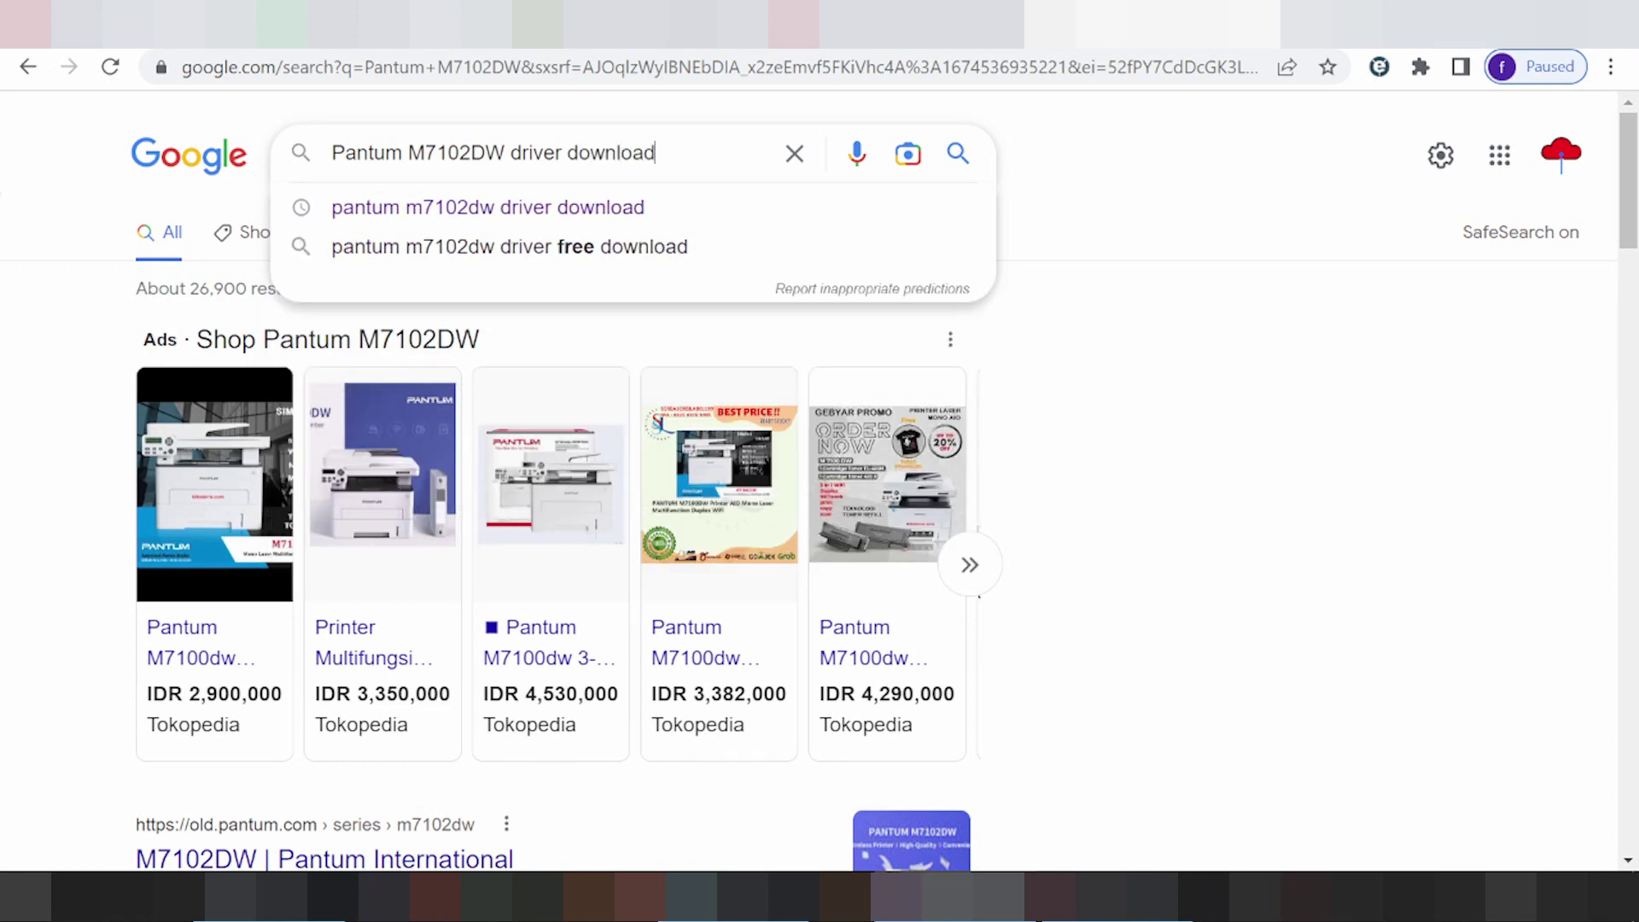
# Step: Search 'Pantum M7102DW driver download' and scan the results for Pantum's official driver page
pyautogui.press('Return')
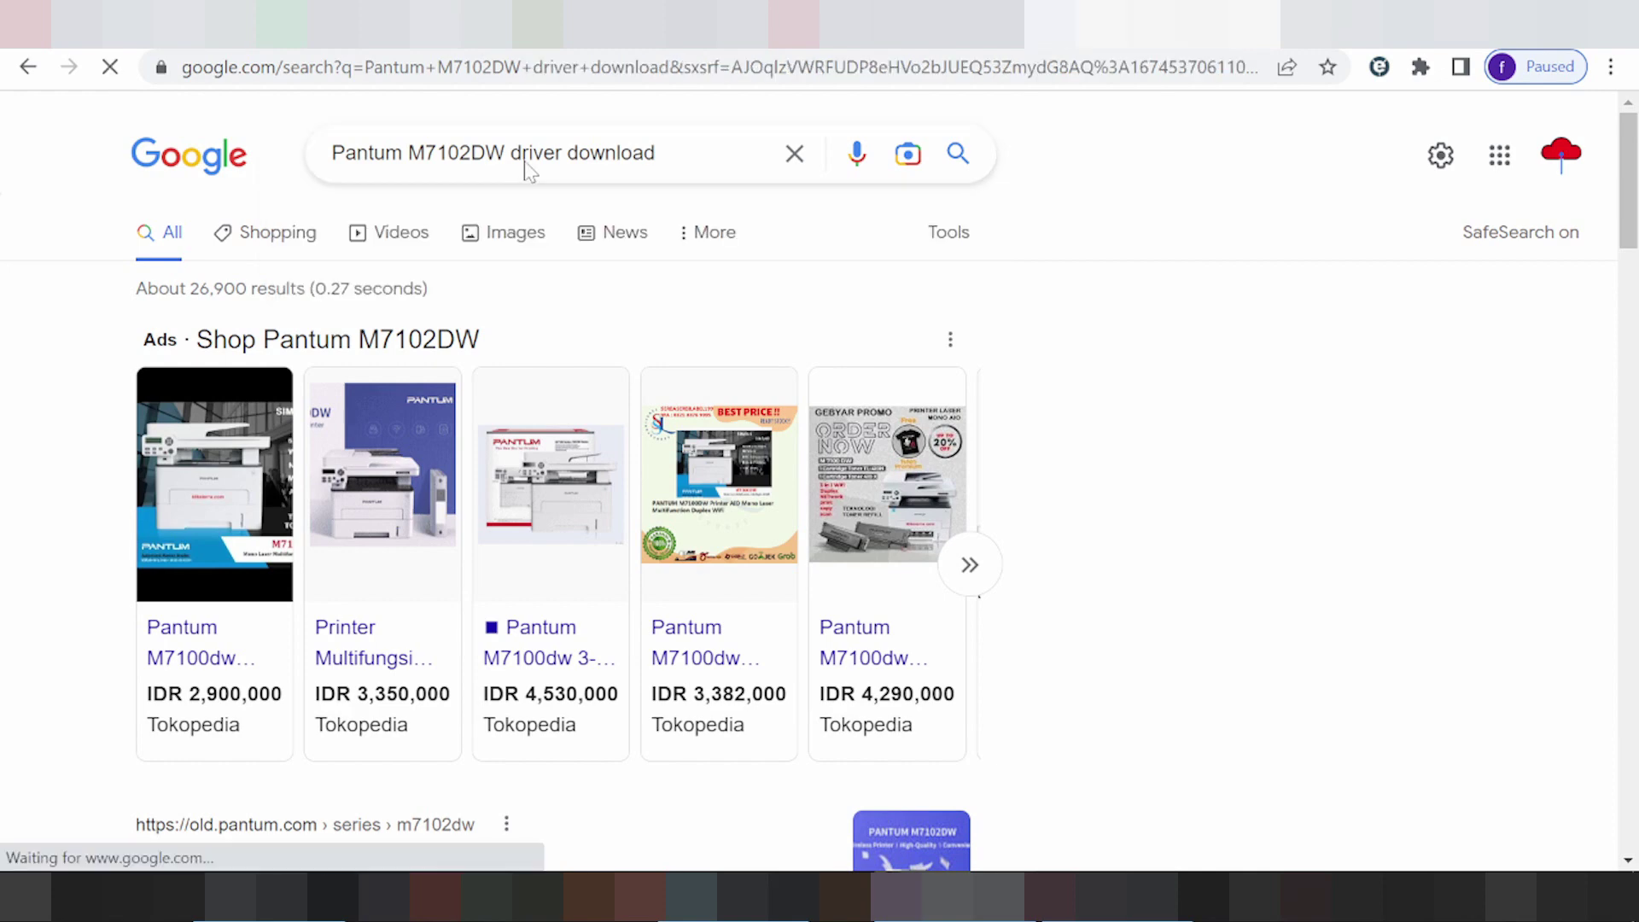
pyautogui.scroll(-5, 773, 300)
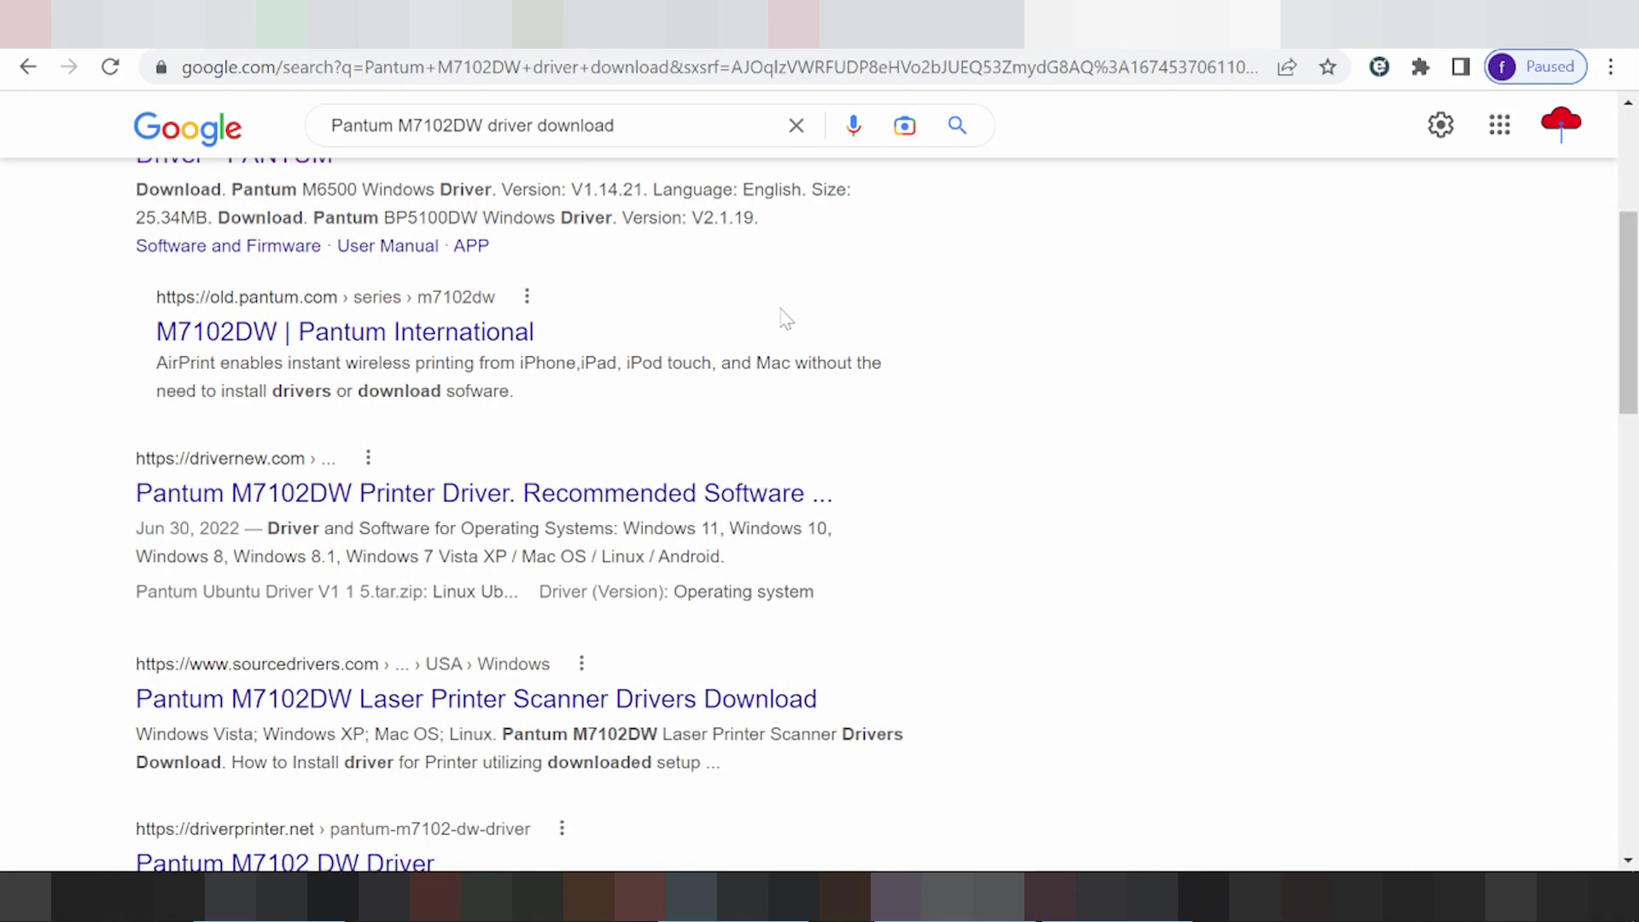
pyautogui.scroll(-3, 786, 324)
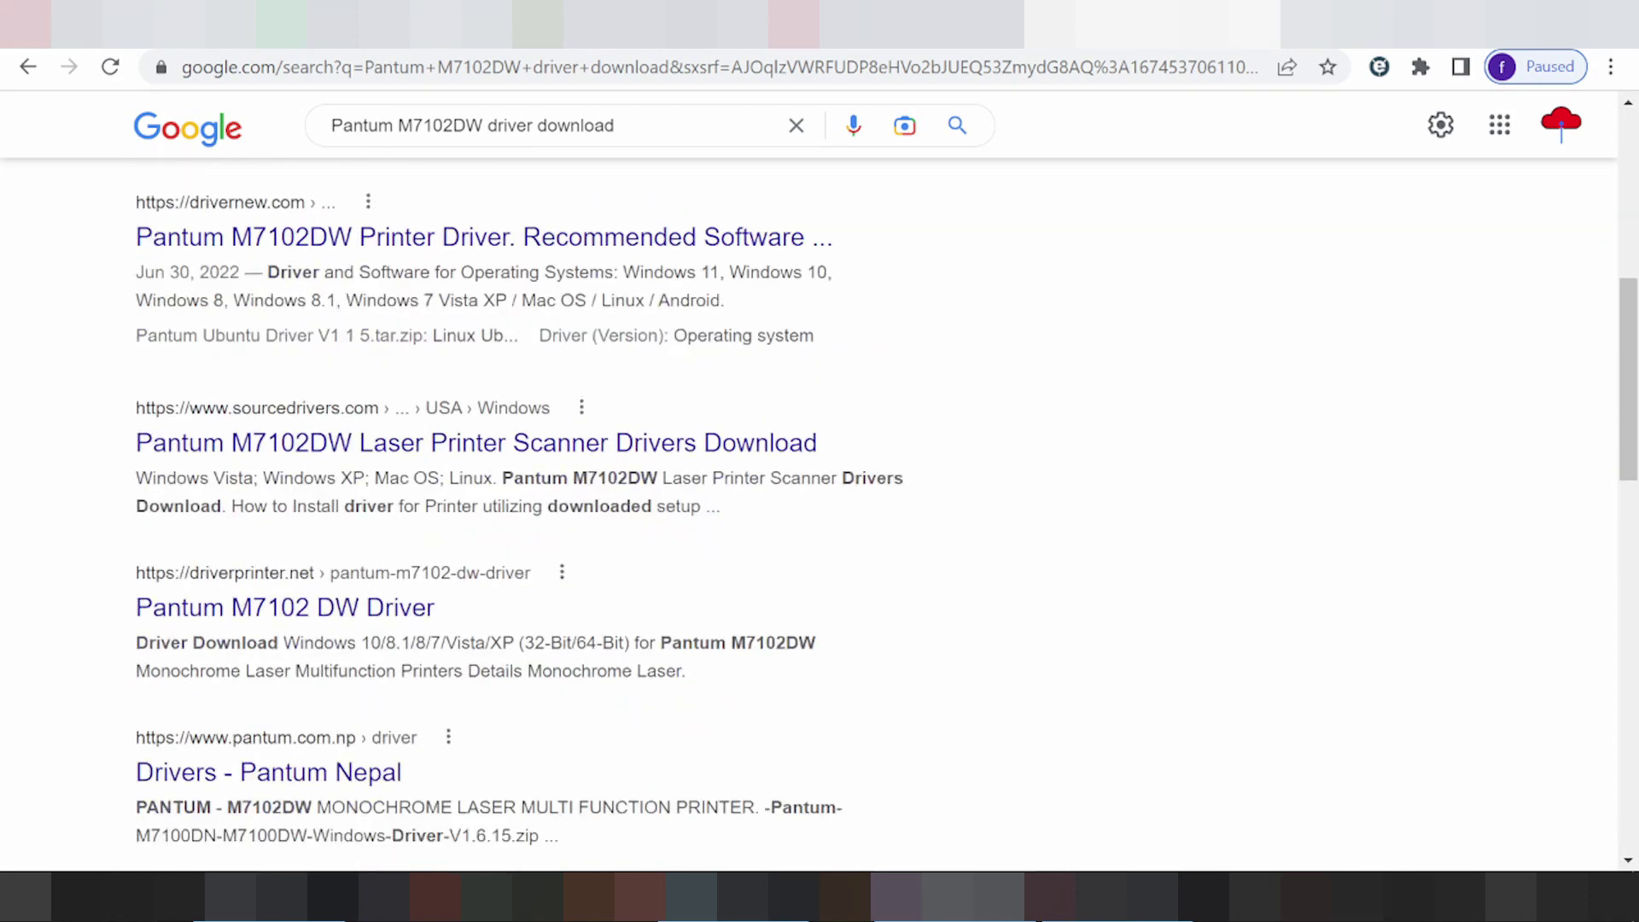
pyautogui.scroll(-2, 787, 350)
pyautogui.scroll(-2, 787, 352)
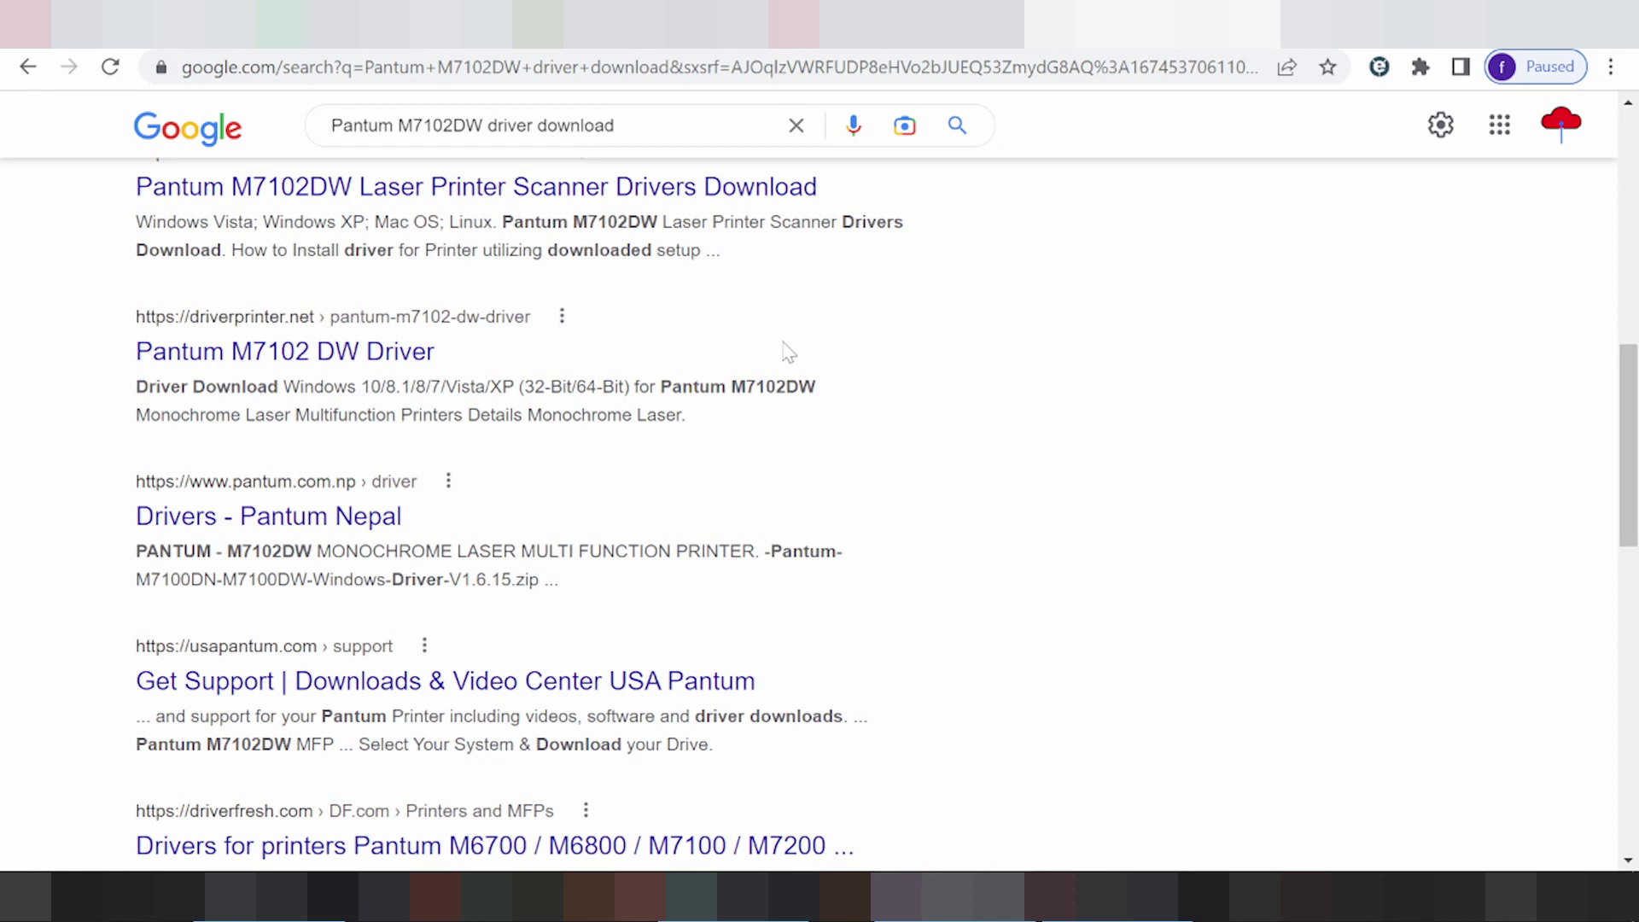
pyautogui.scroll(10, 788, 352)
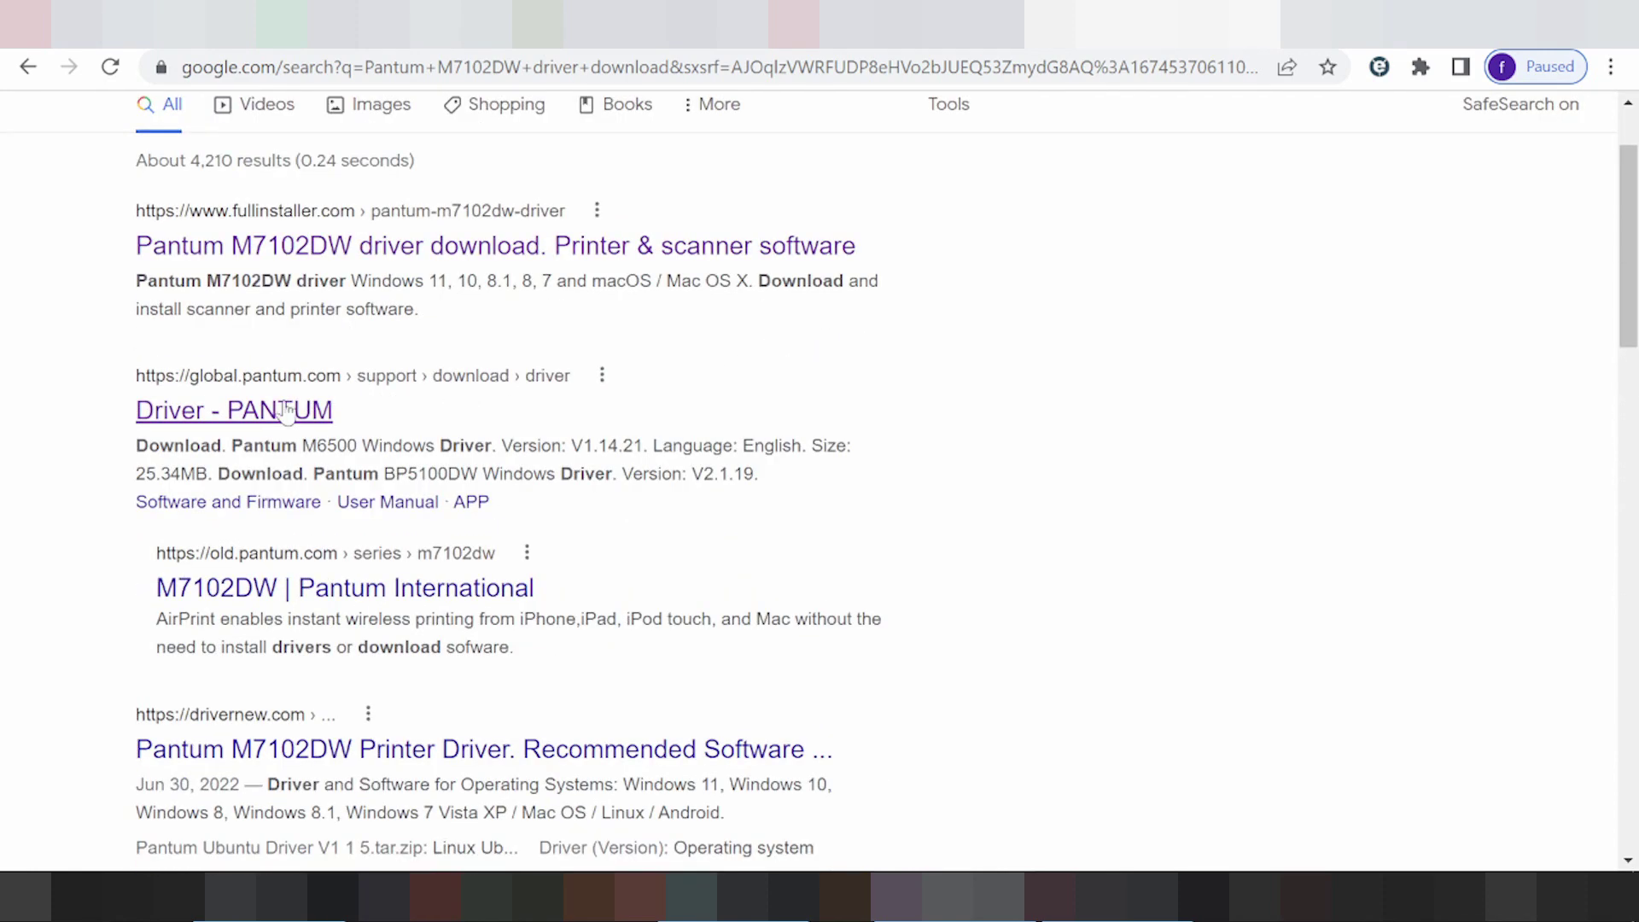
# Step: Open the 'Driver - PANTUM' result and scroll to the product-name search
pyautogui.click(262, 416)
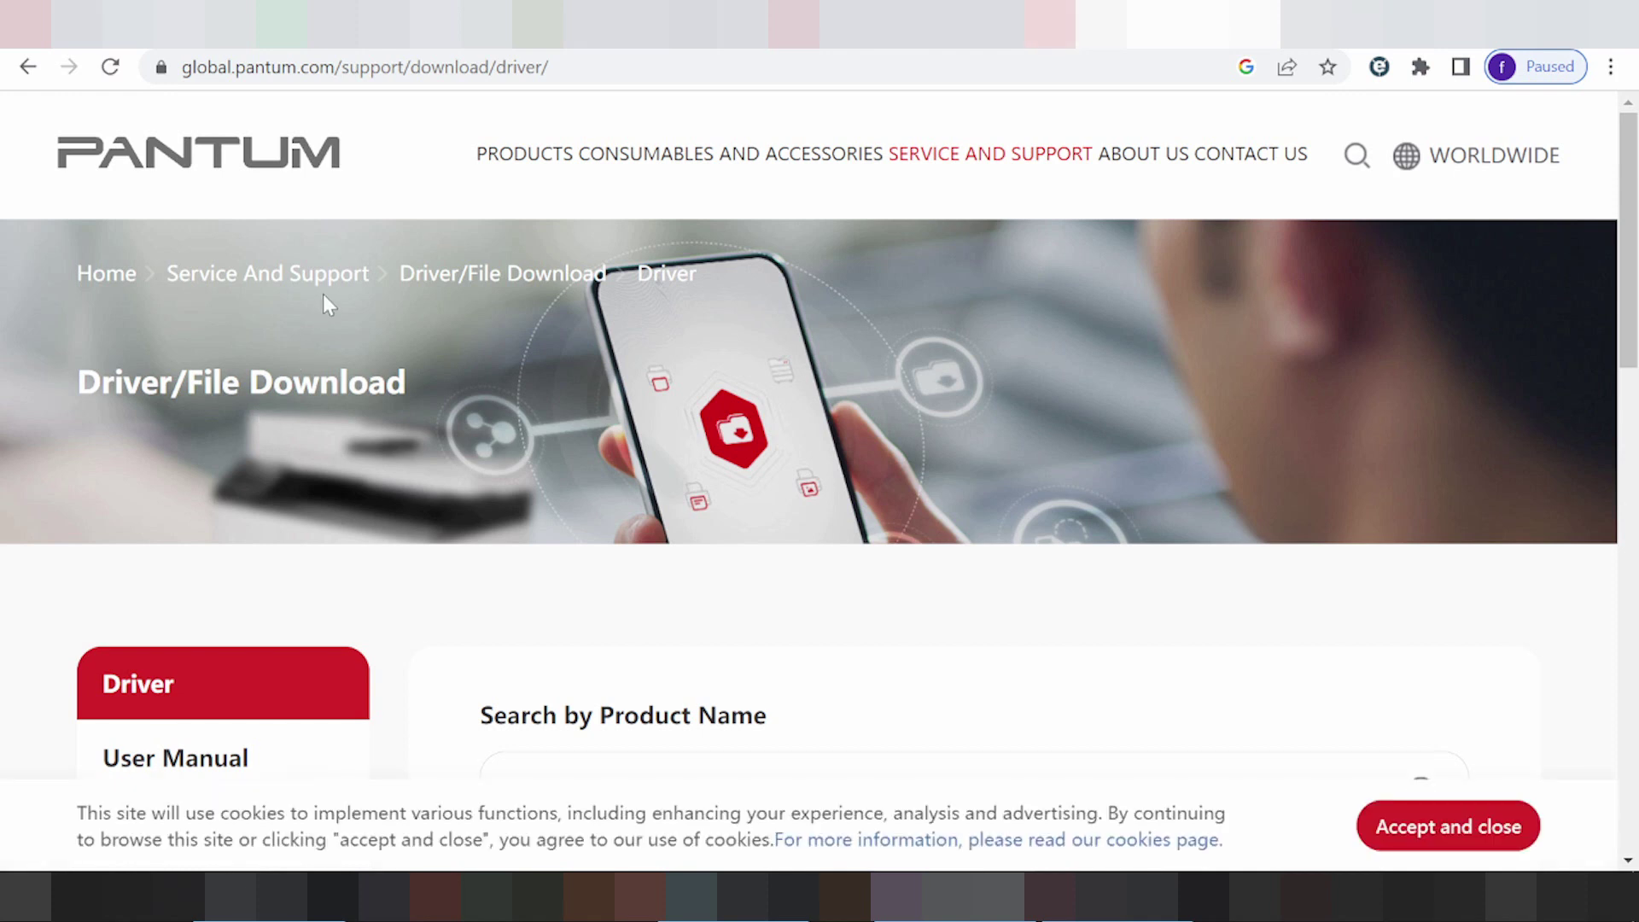
pyautogui.scroll(-3, 324, 296)
pyautogui.scroll(-2, 325, 309)
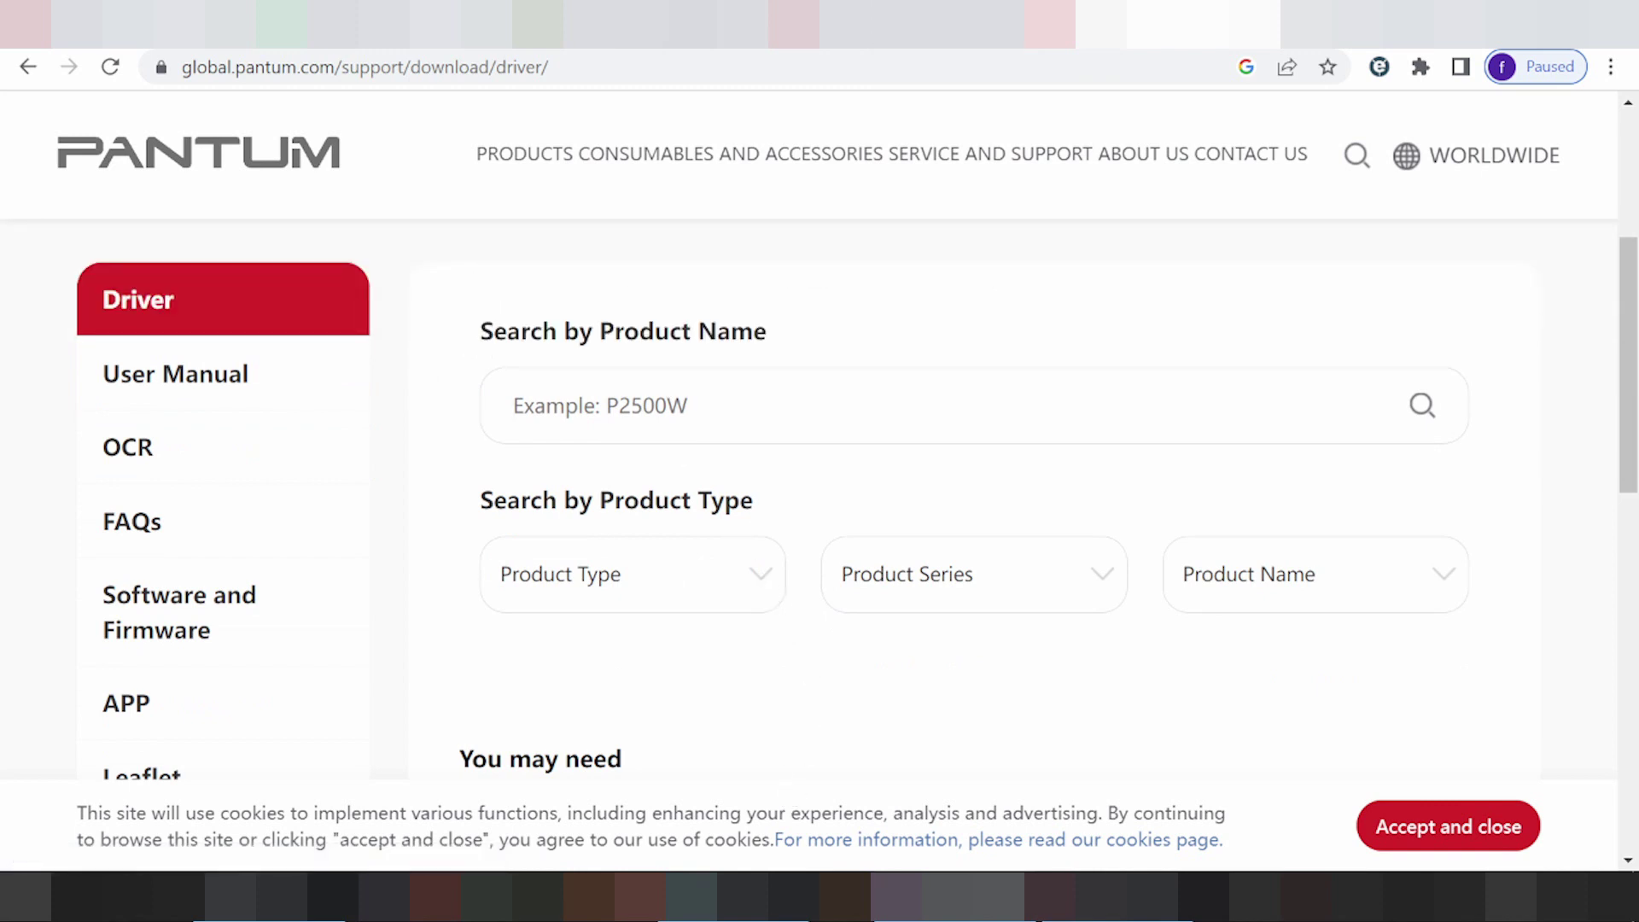
# Step: Enter 'M7102DW' as the product name in the driver search box
pyautogui.write('Pantum')
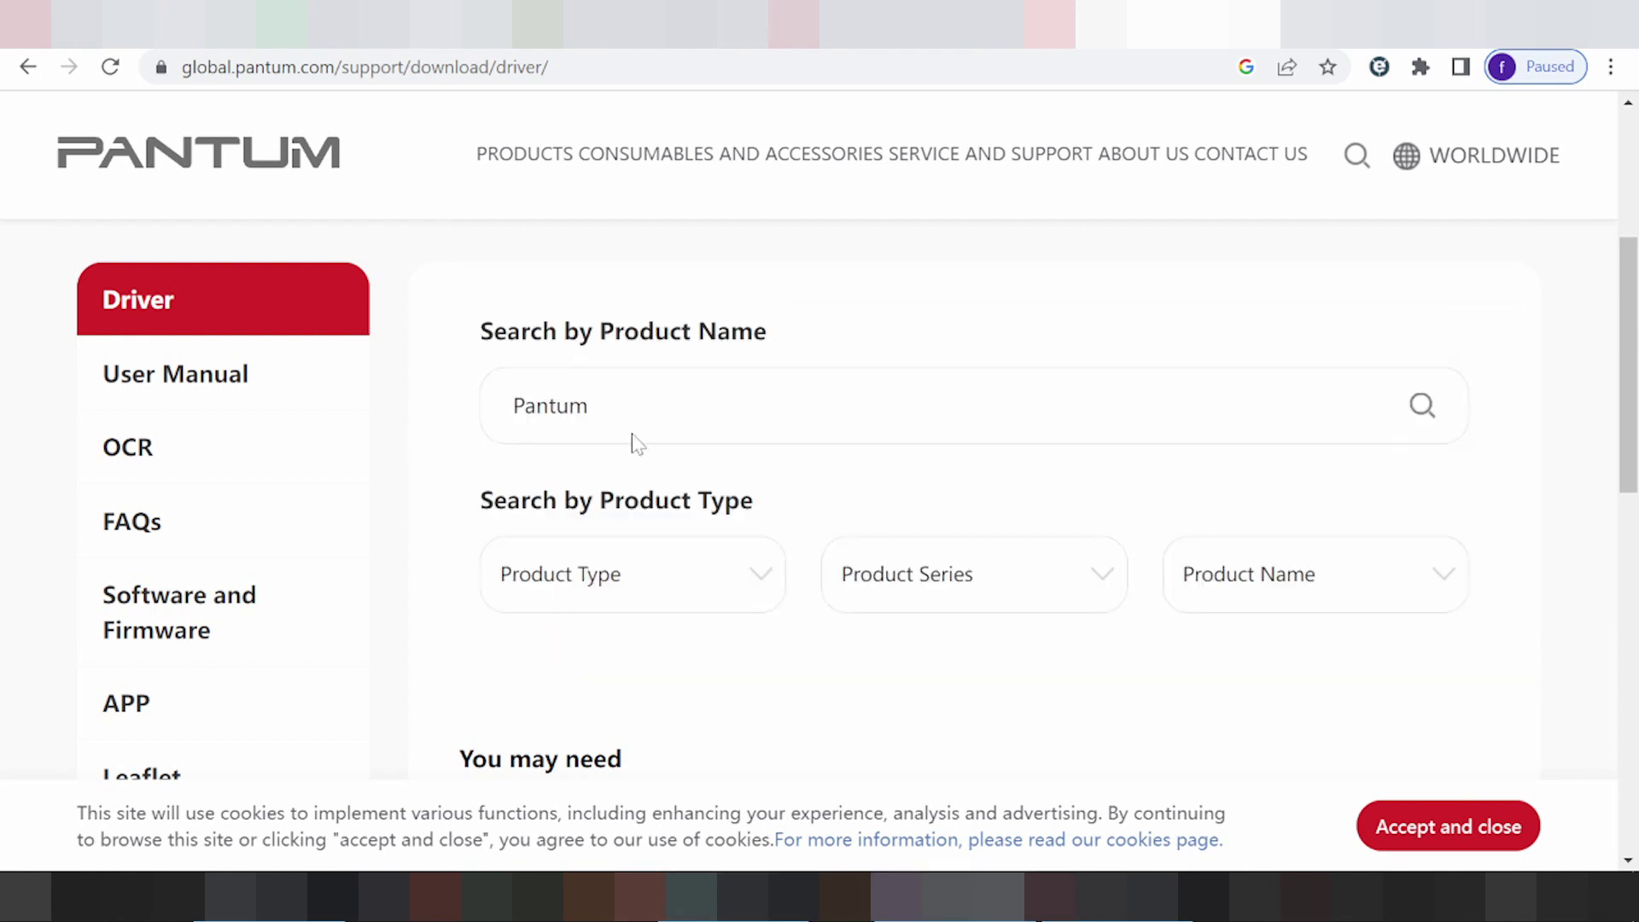
pyautogui.hotkey('ctrl', 'a')
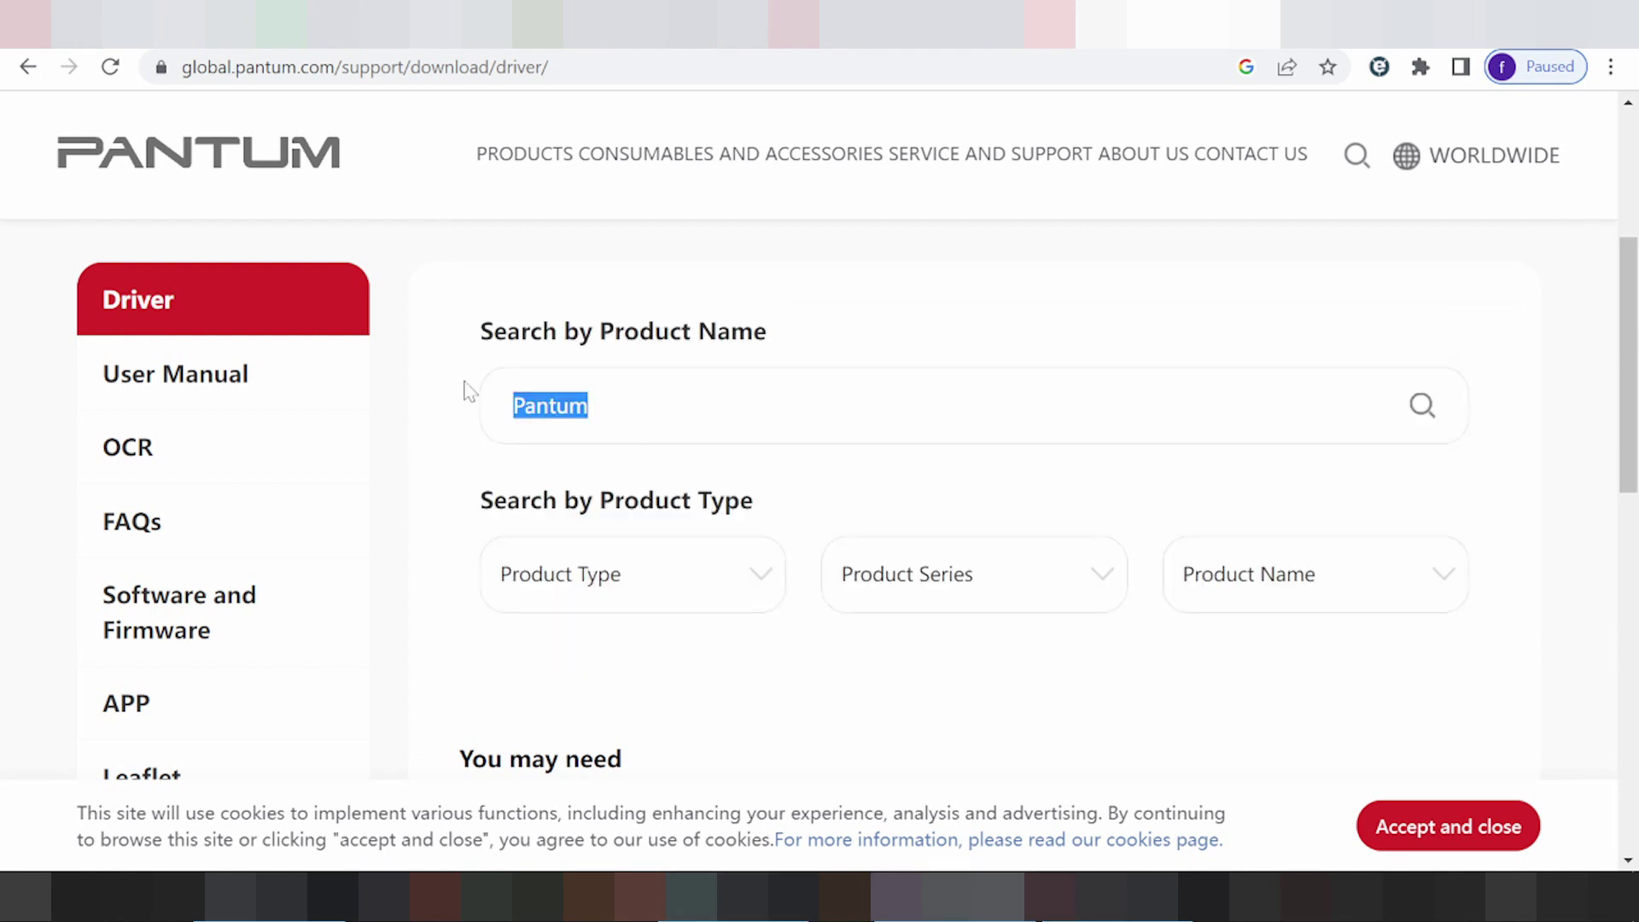
pyautogui.write('M7102DW')
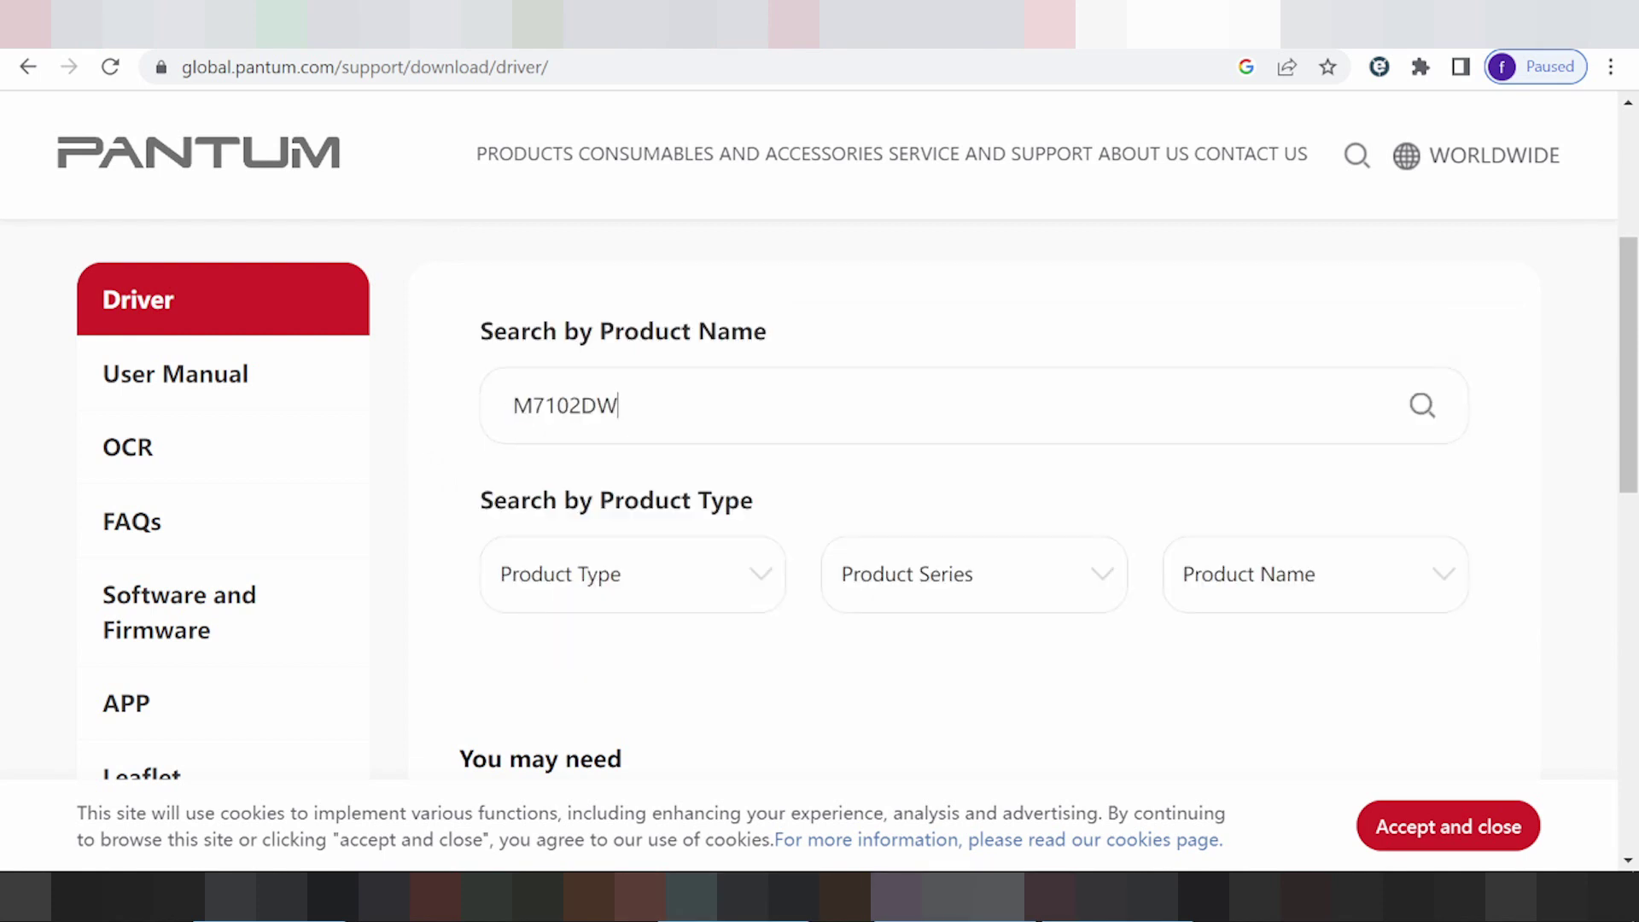
# Step: Search drivers for M7102DW and set the product type filter to printer, leaving series unselected
pyautogui.click(1427, 414)
pyautogui.scroll(-1, 1431, 415)
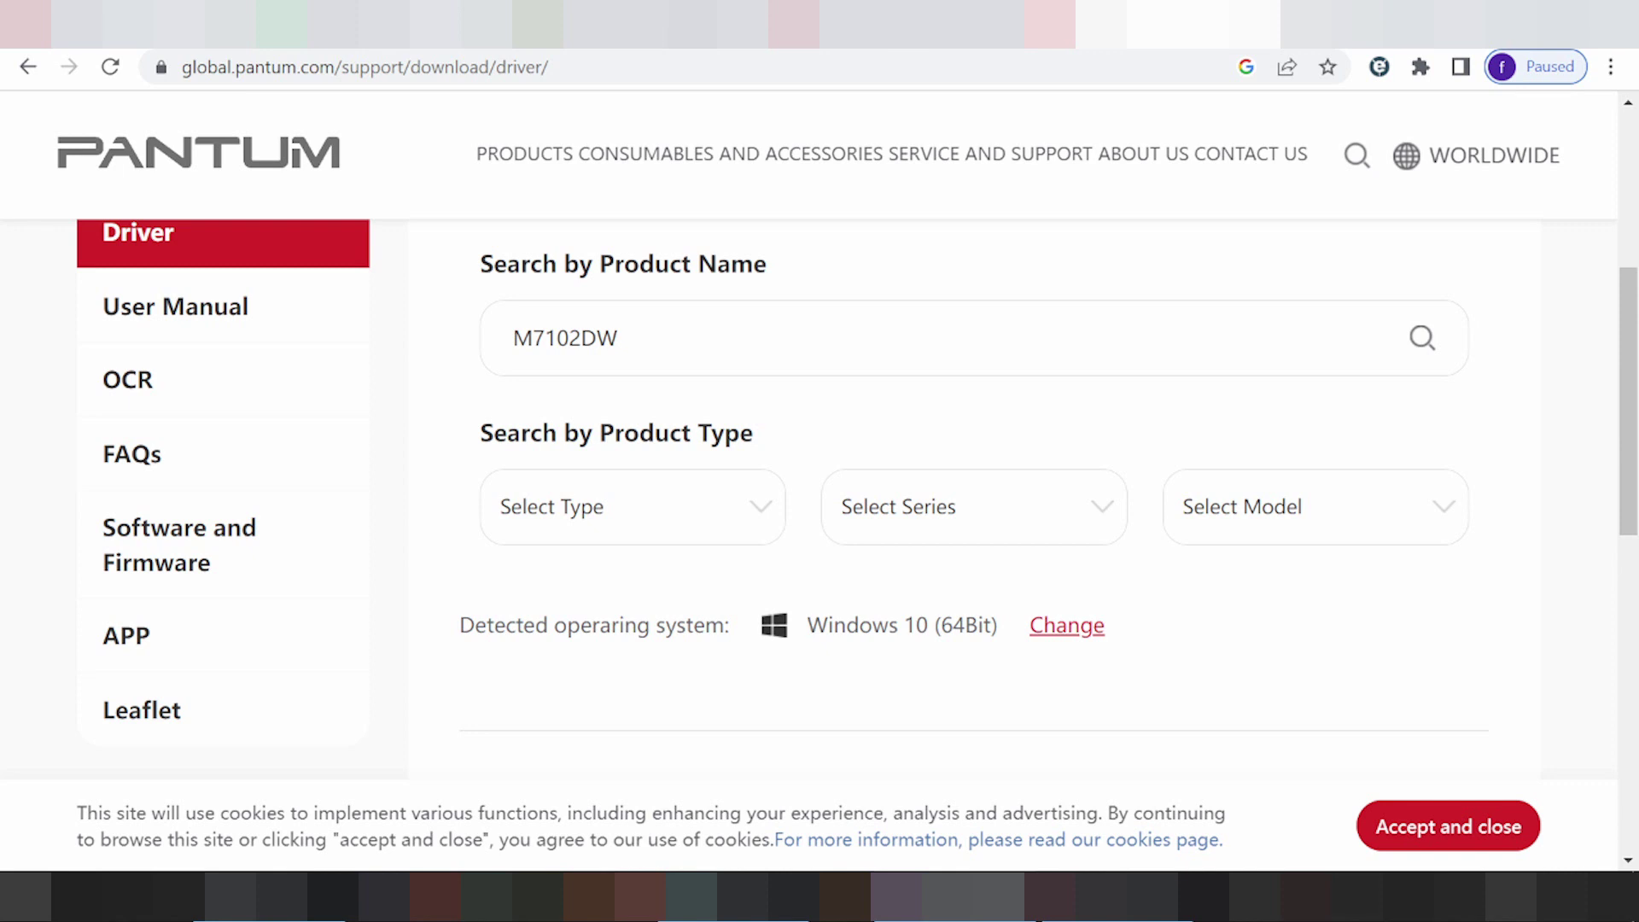
pyautogui.click(779, 533)
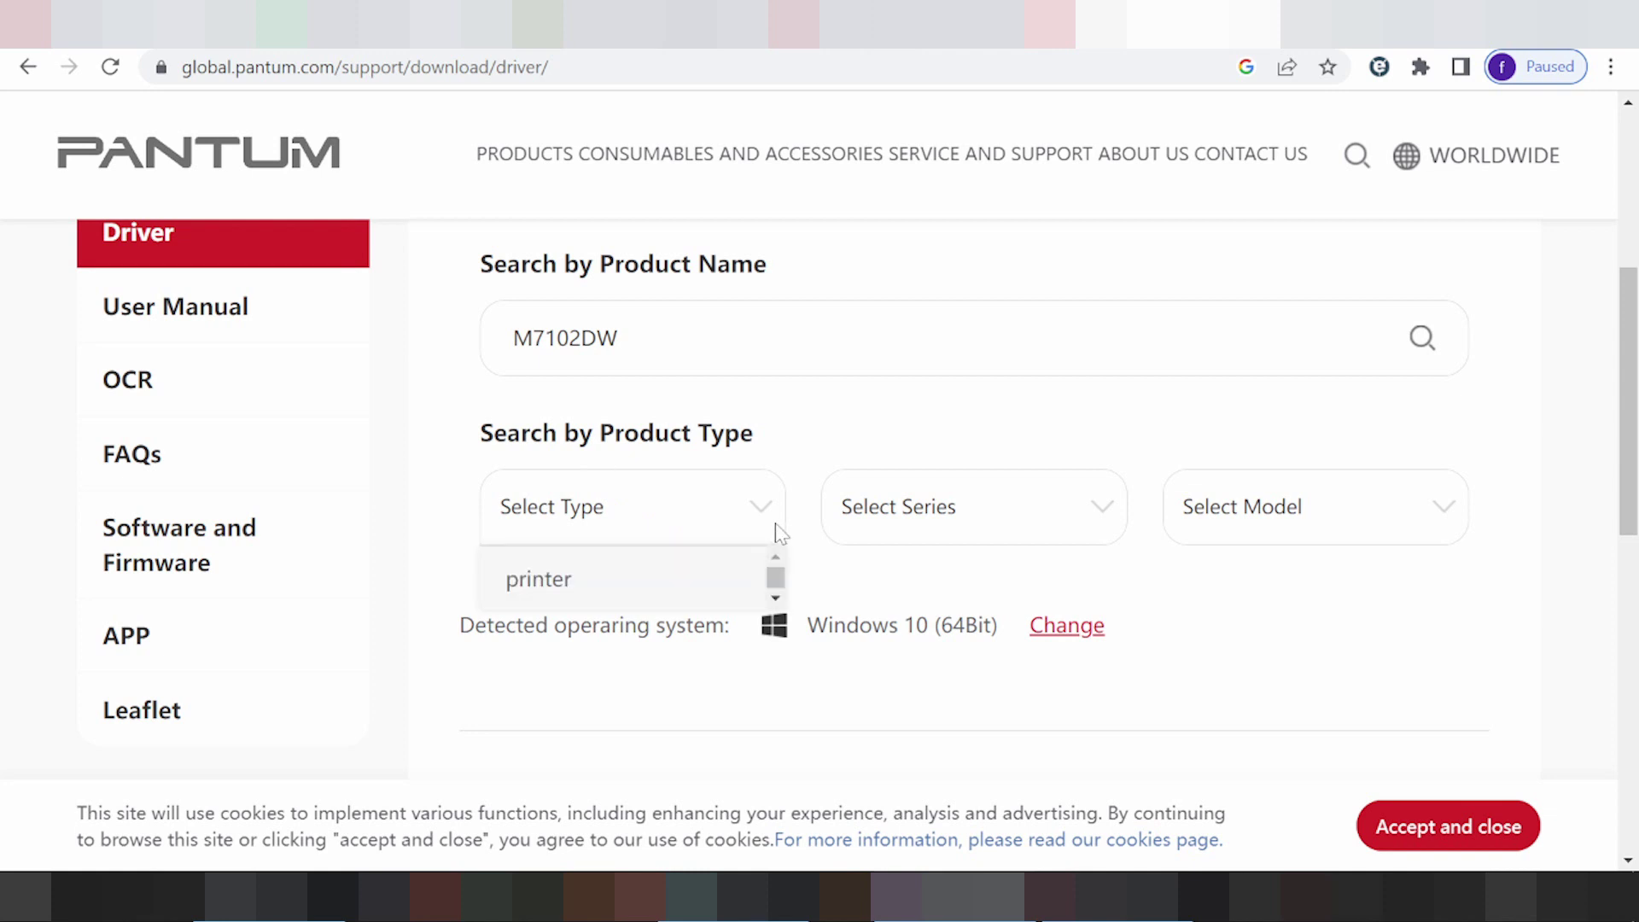
pyautogui.click(742, 585)
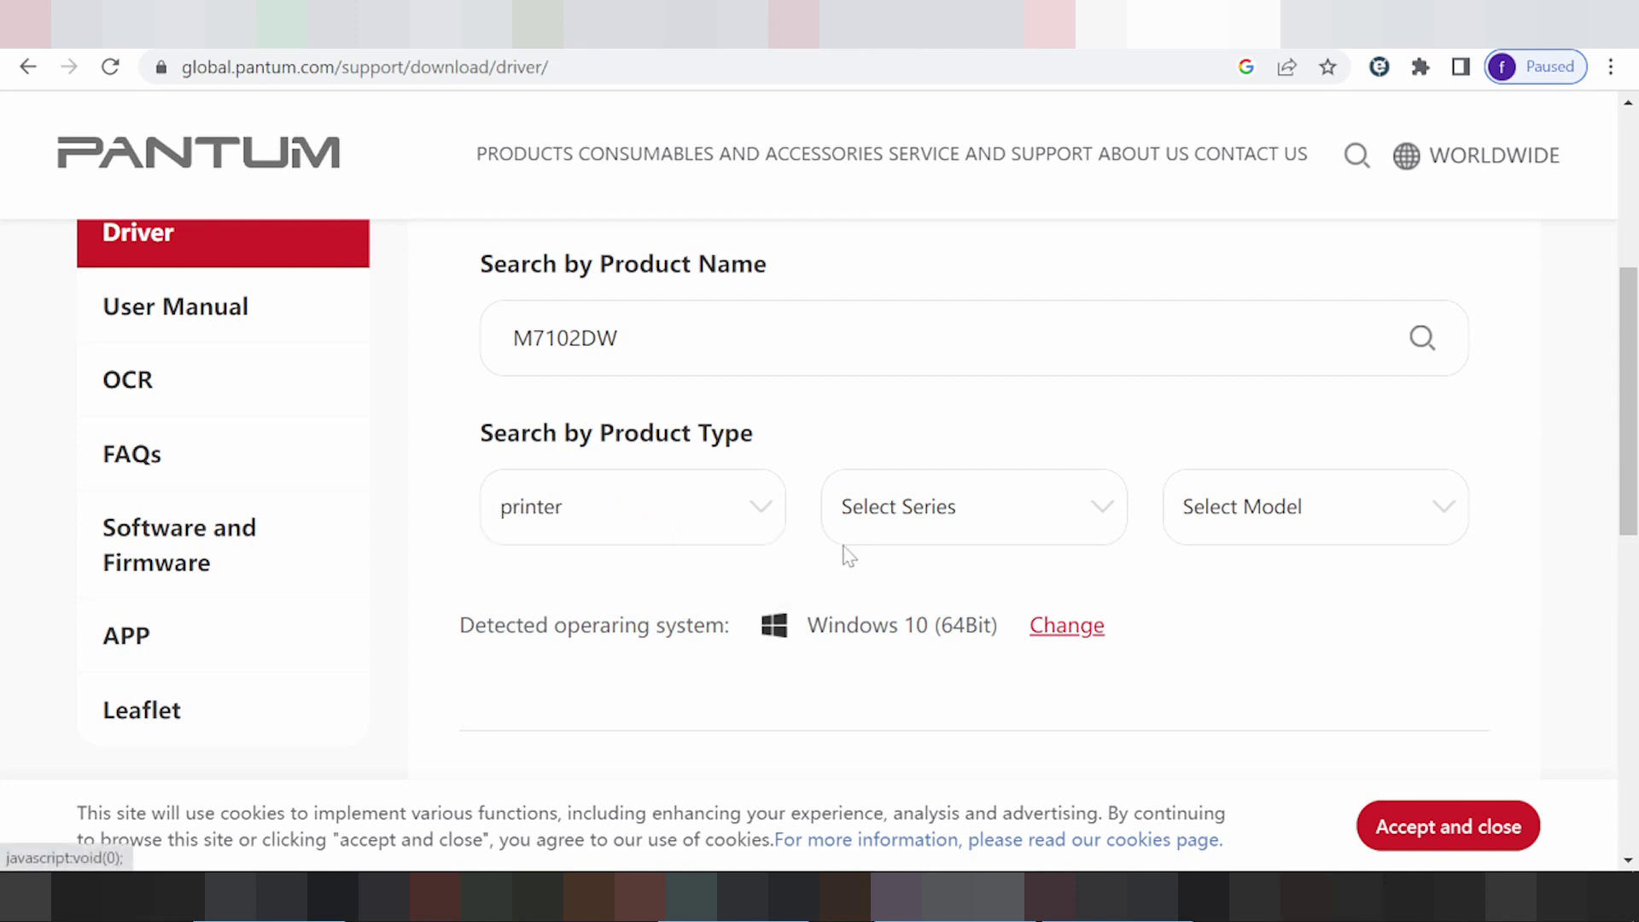
pyautogui.click(901, 538)
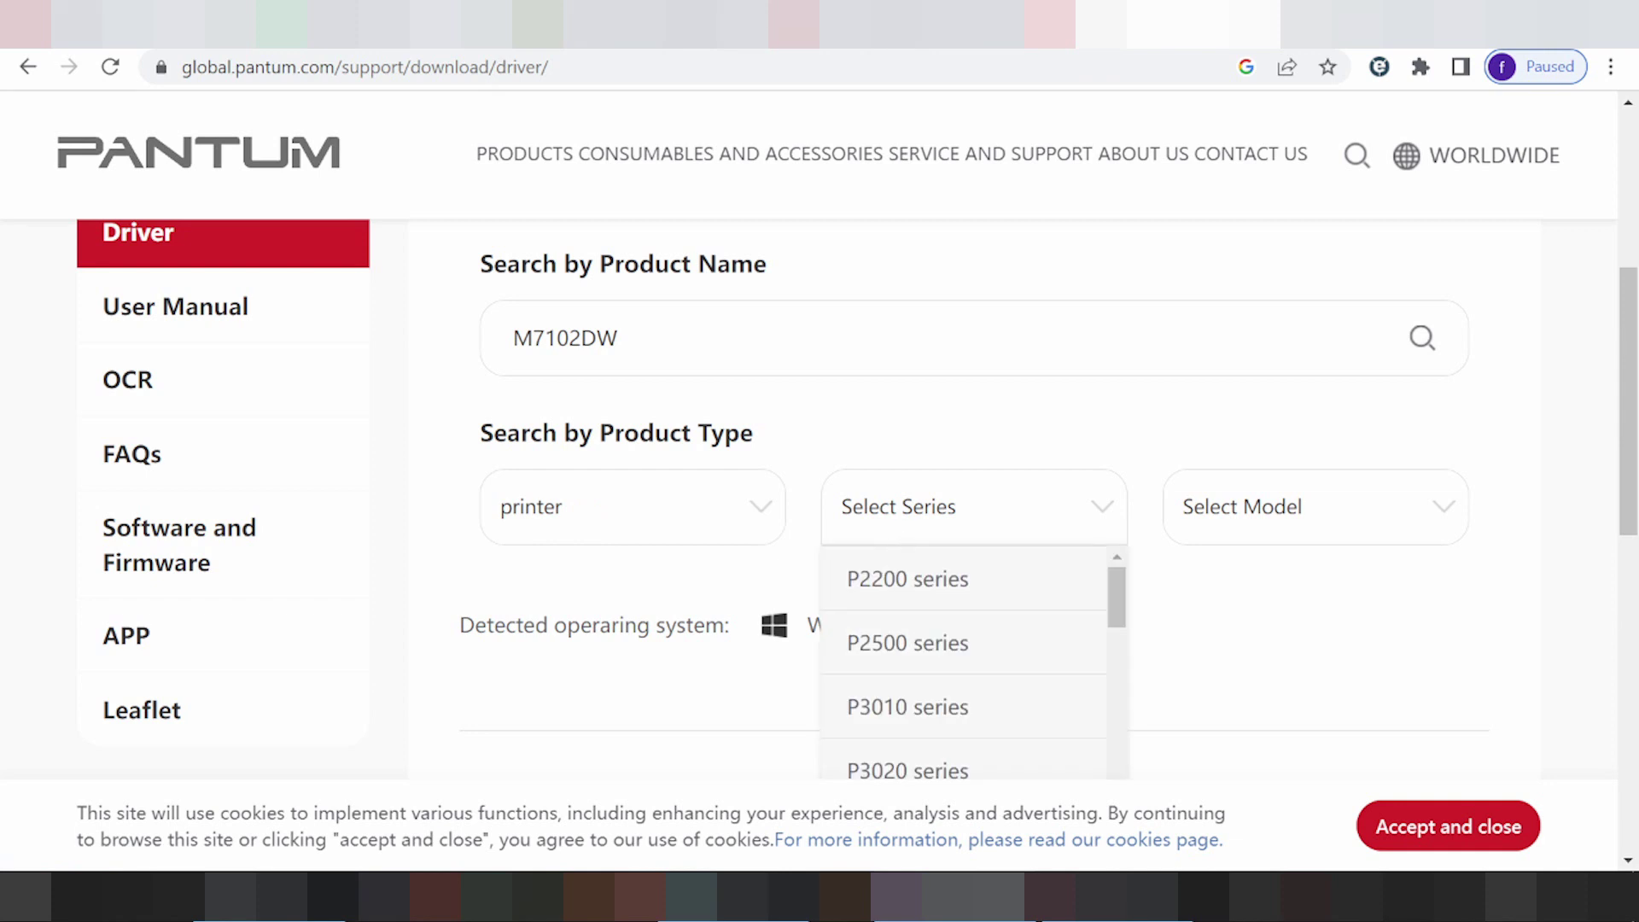
pyautogui.click(952, 458)
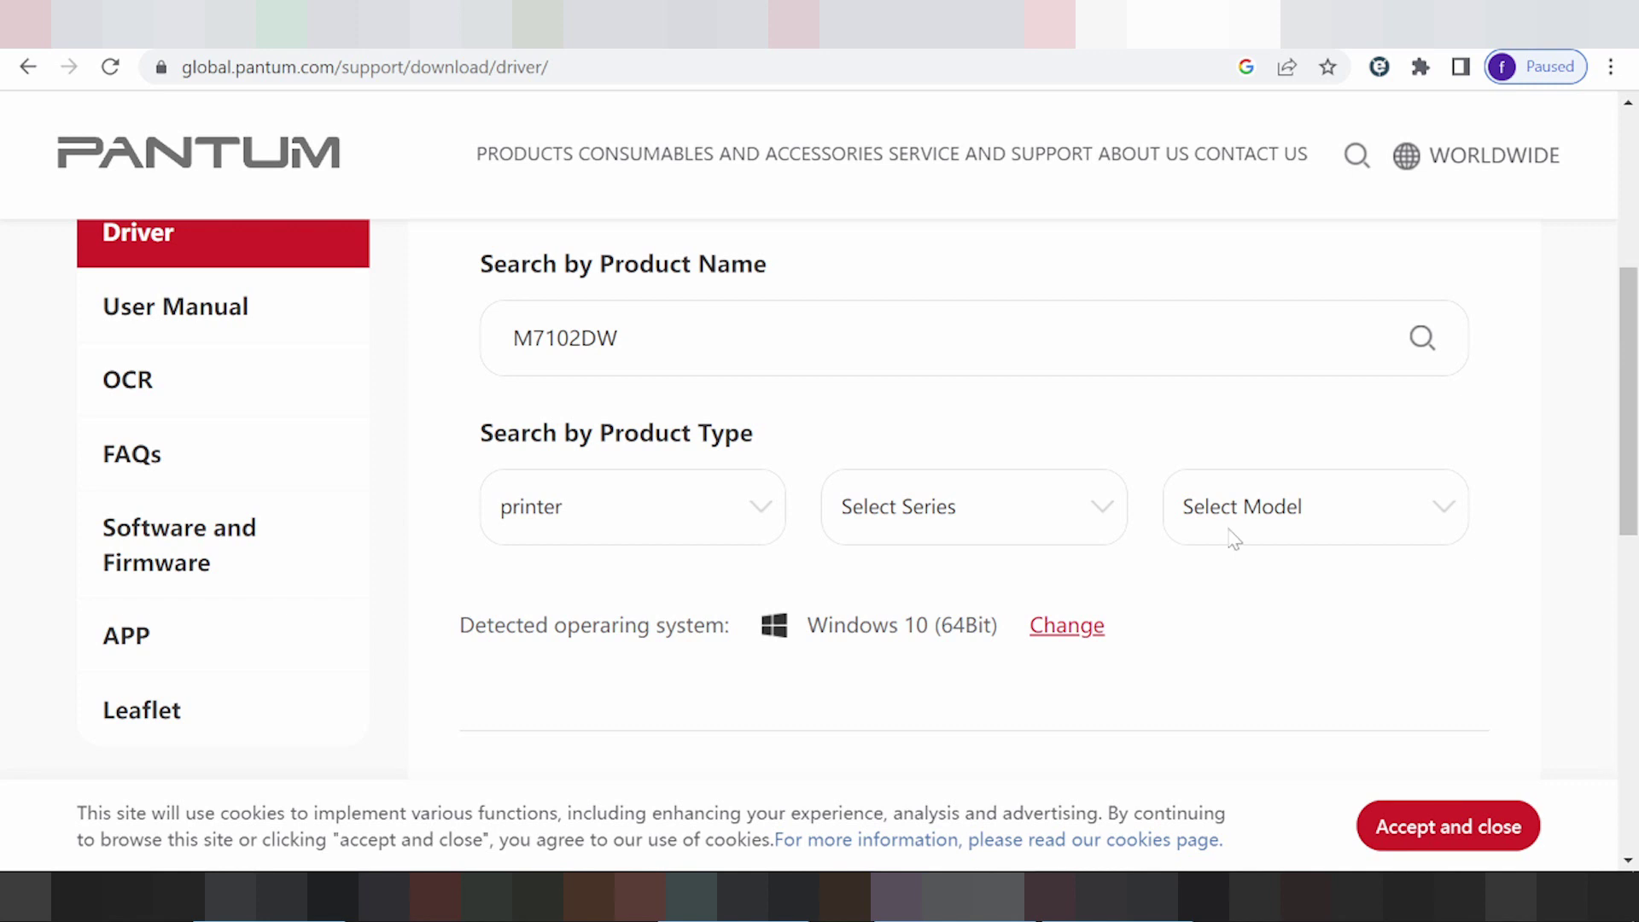
# Step: Choose a different operating system and select Mac OS as the OS family
pyautogui.scroll(-1, 1389, 615)
pyautogui.scroll(-3, 1389, 615)
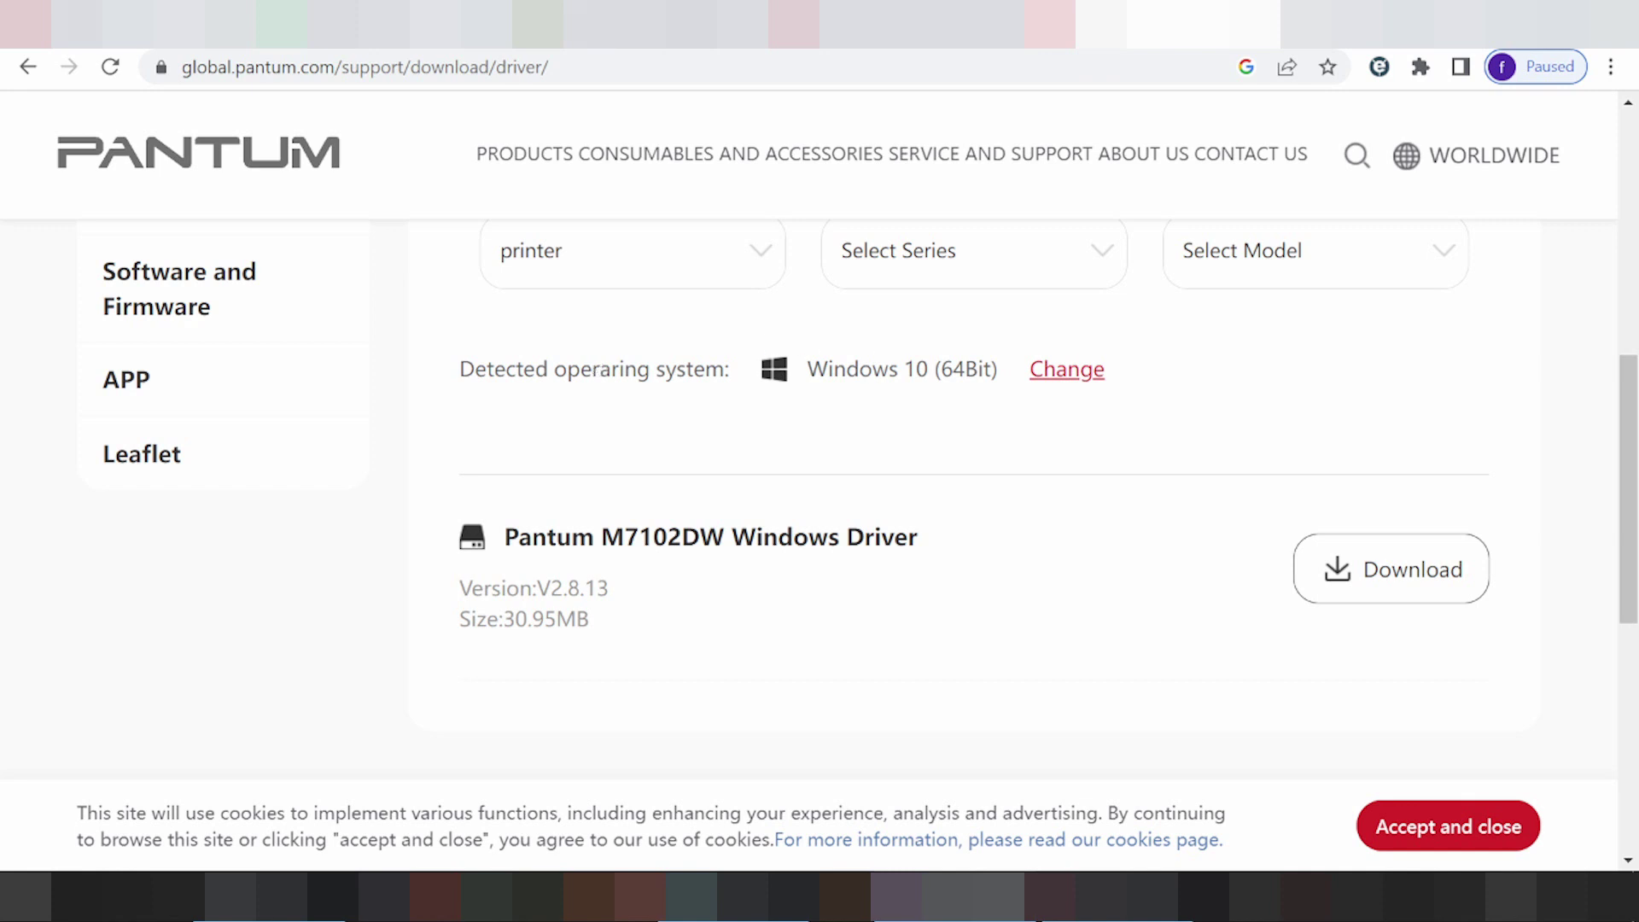
pyautogui.click(1063, 376)
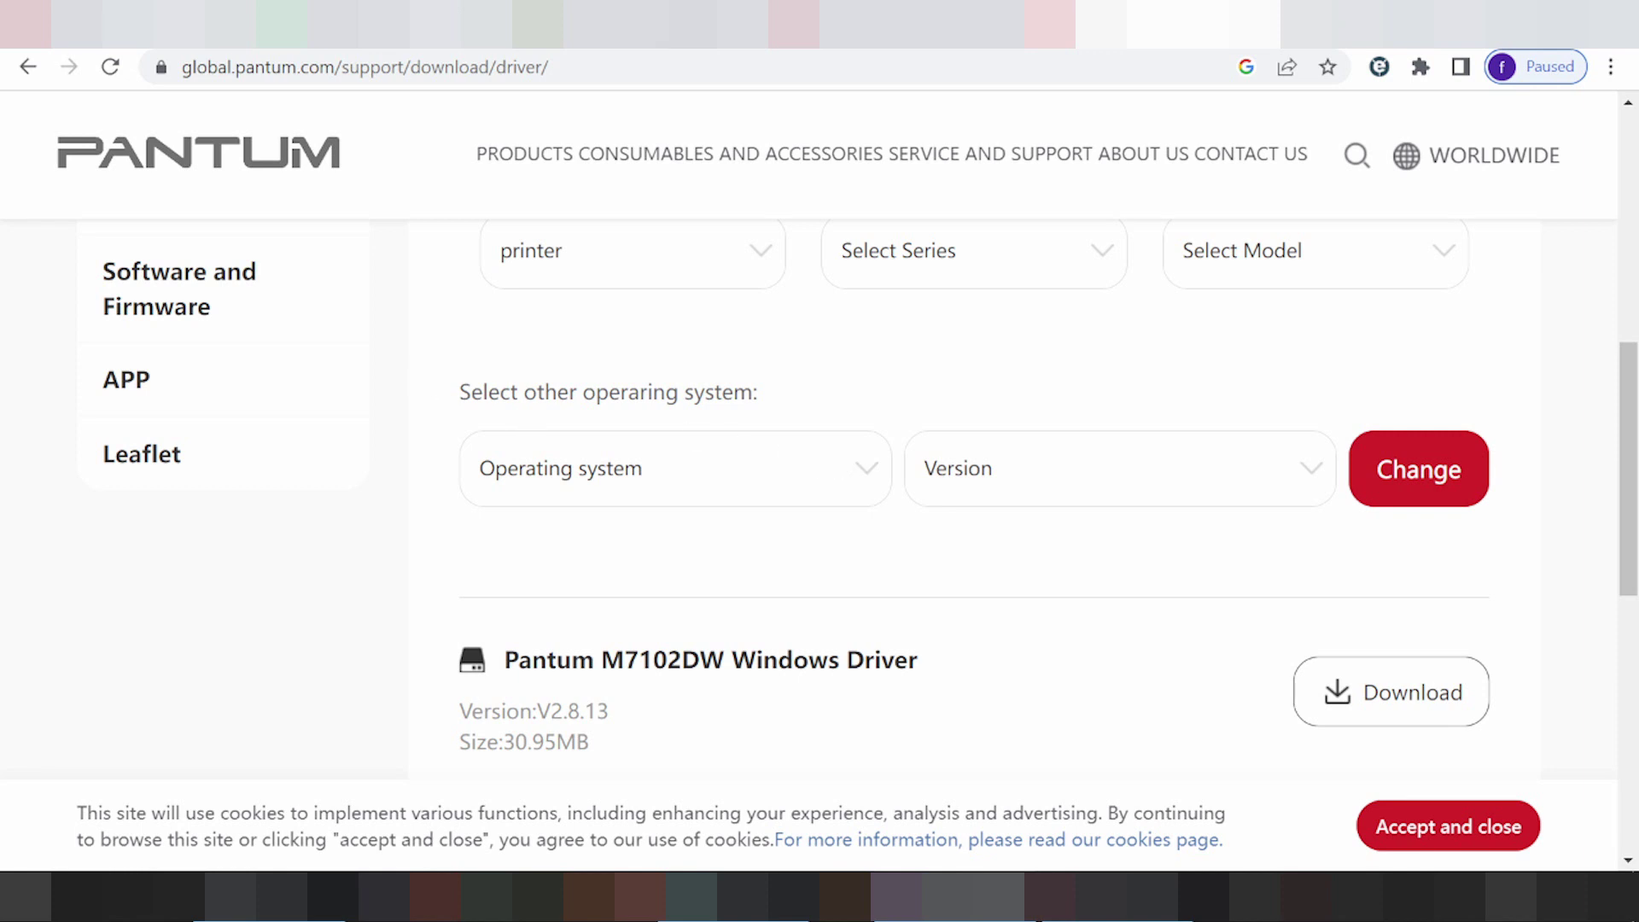
pyautogui.click(829, 483)
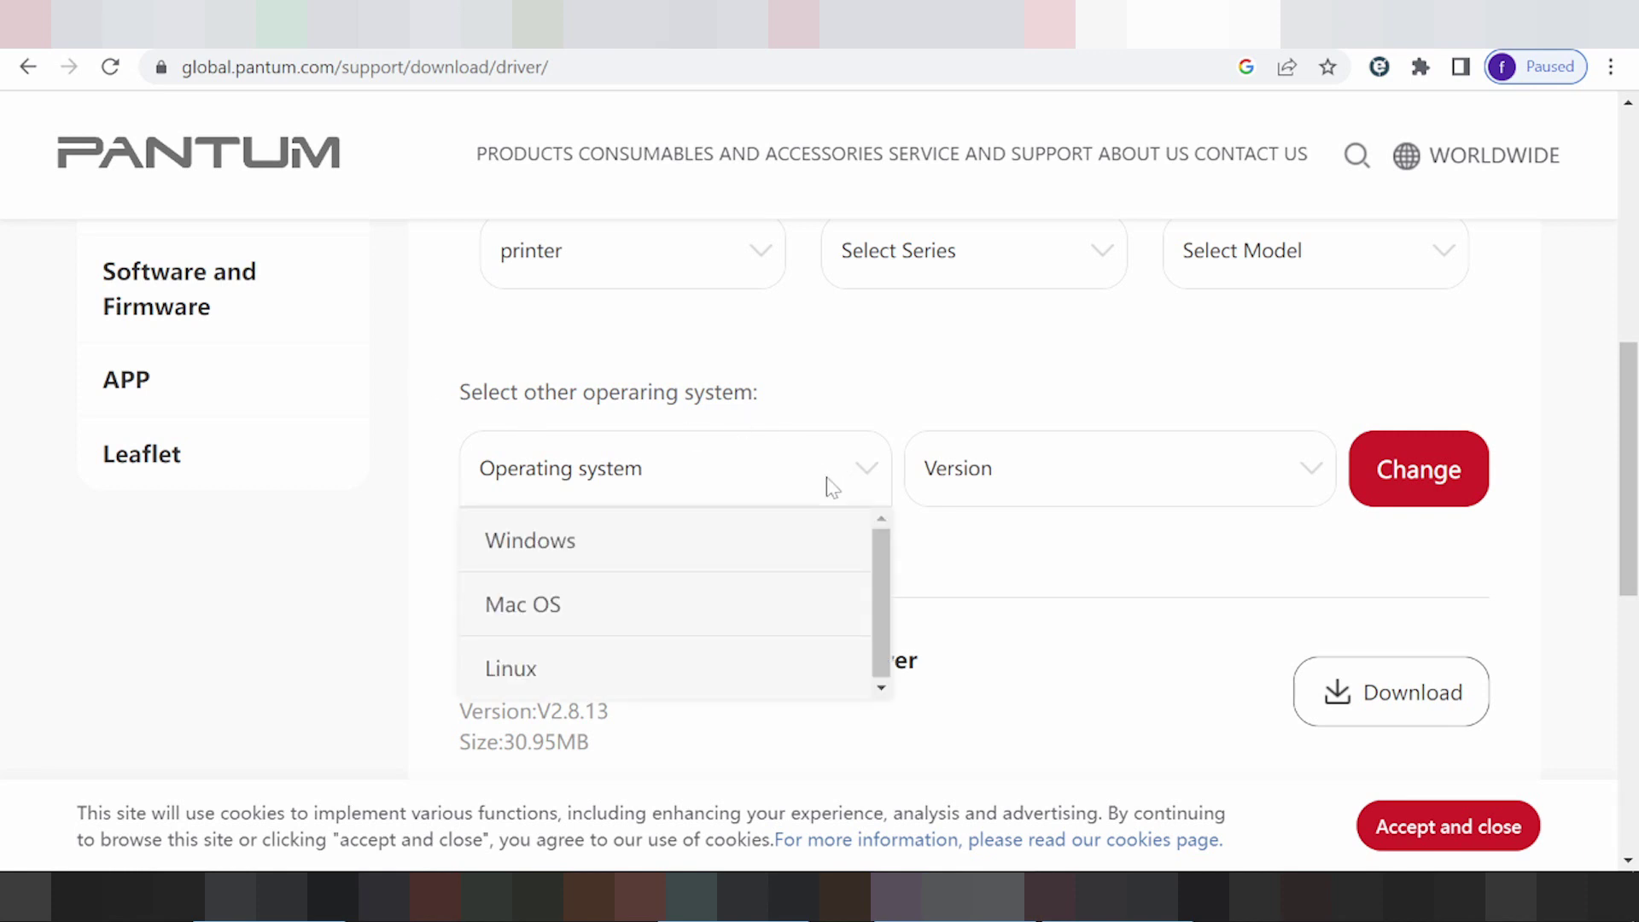
pyautogui.moveTo(878, 541); pyautogui.dragTo(880, 571)
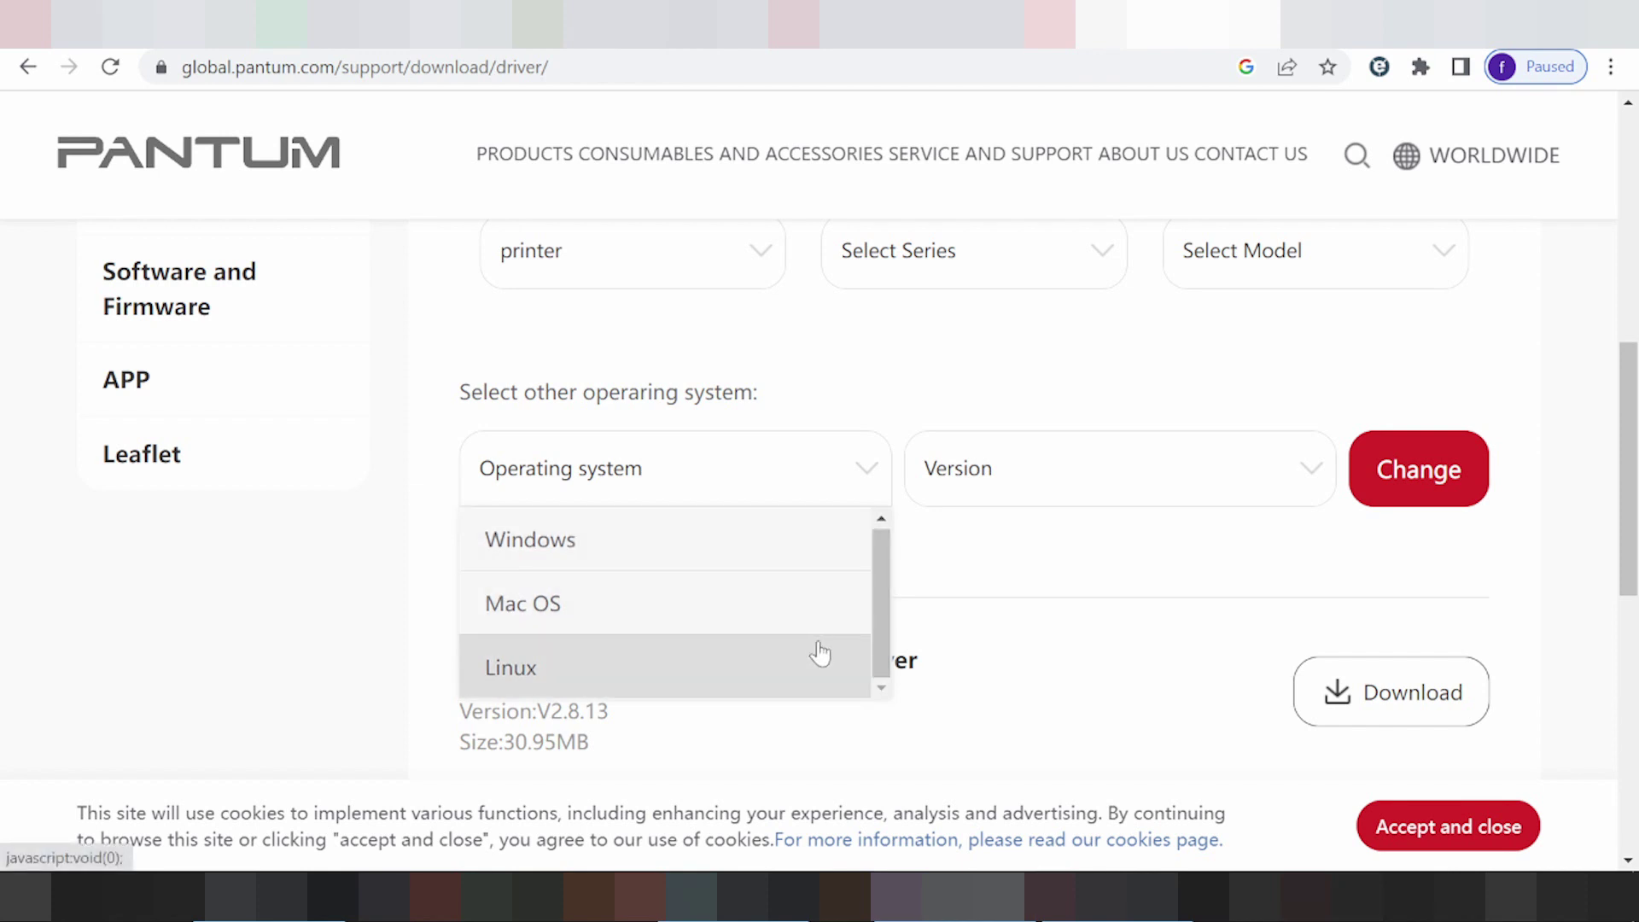
pyautogui.click(768, 623)
# Step: Pick Mac OS 12.2 as the version and apply it
pyautogui.click(999, 496)
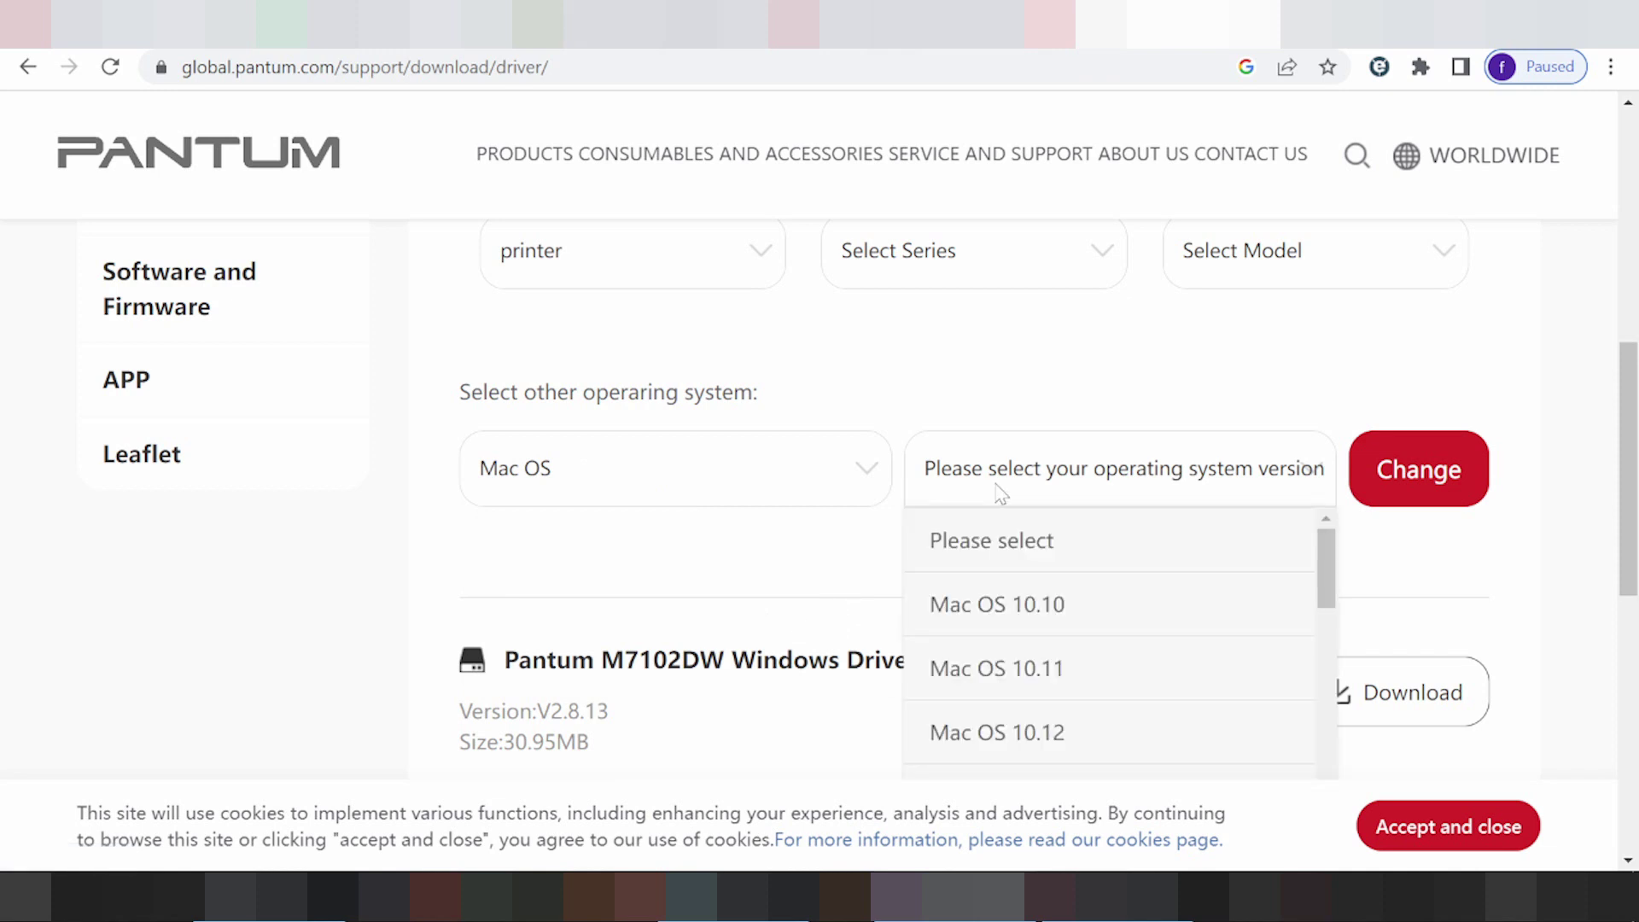
pyautogui.scroll(-2, 1096, 649)
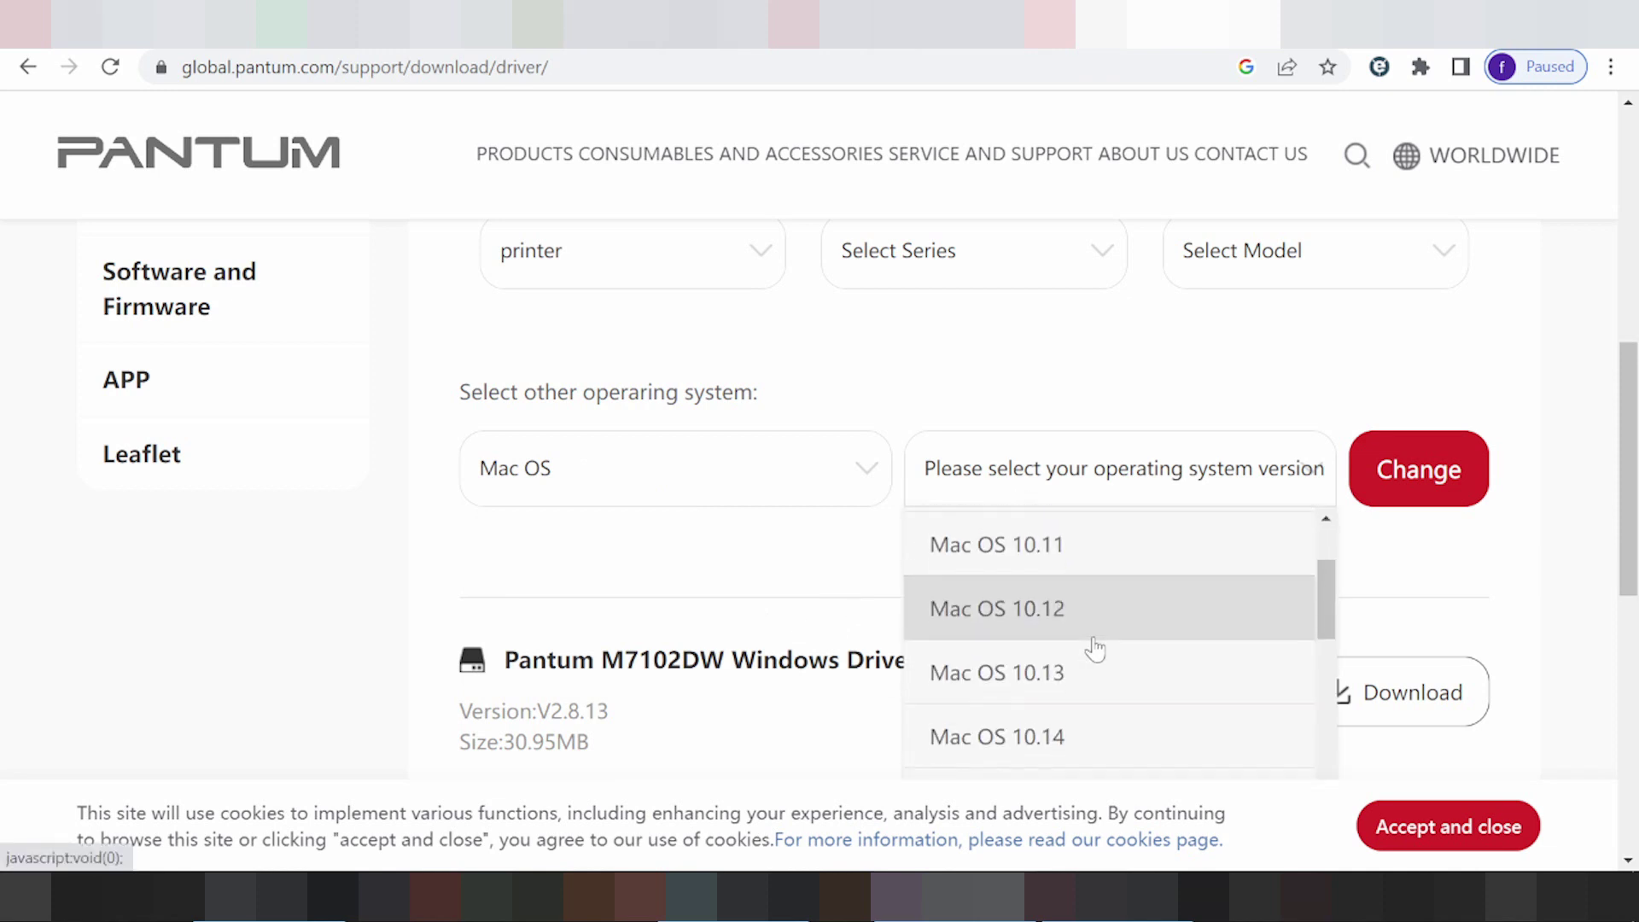
pyautogui.scroll(-2, 1067, 633)
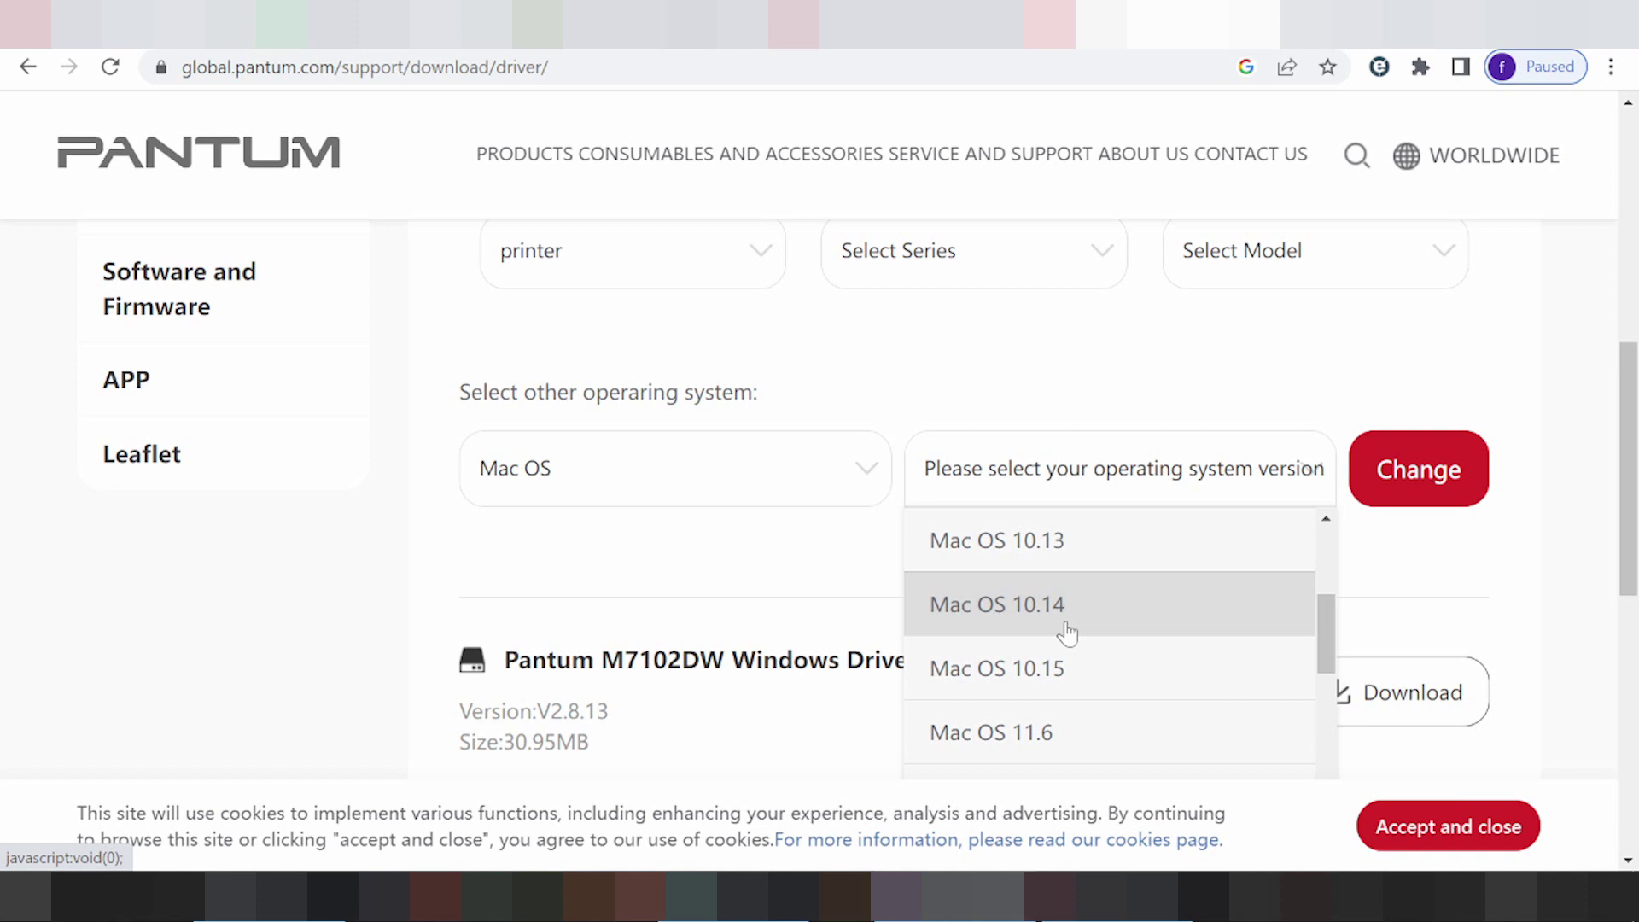
pyautogui.scroll(4, 1067, 634)
pyautogui.scroll(-8, 1070, 621)
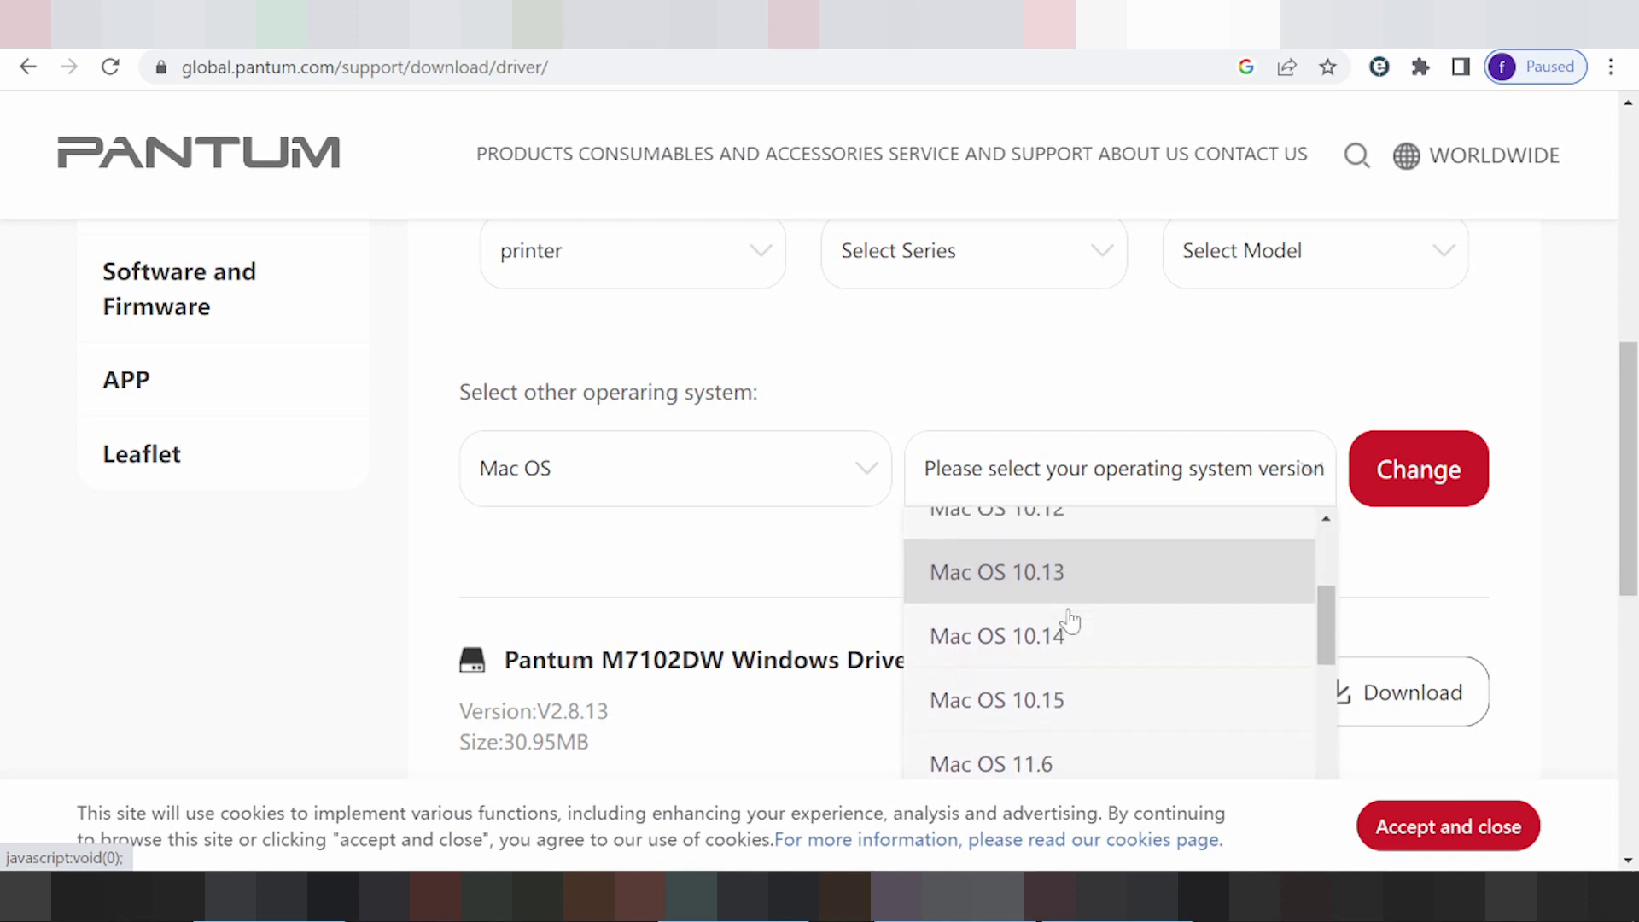
pyautogui.scroll(-2, 1070, 621)
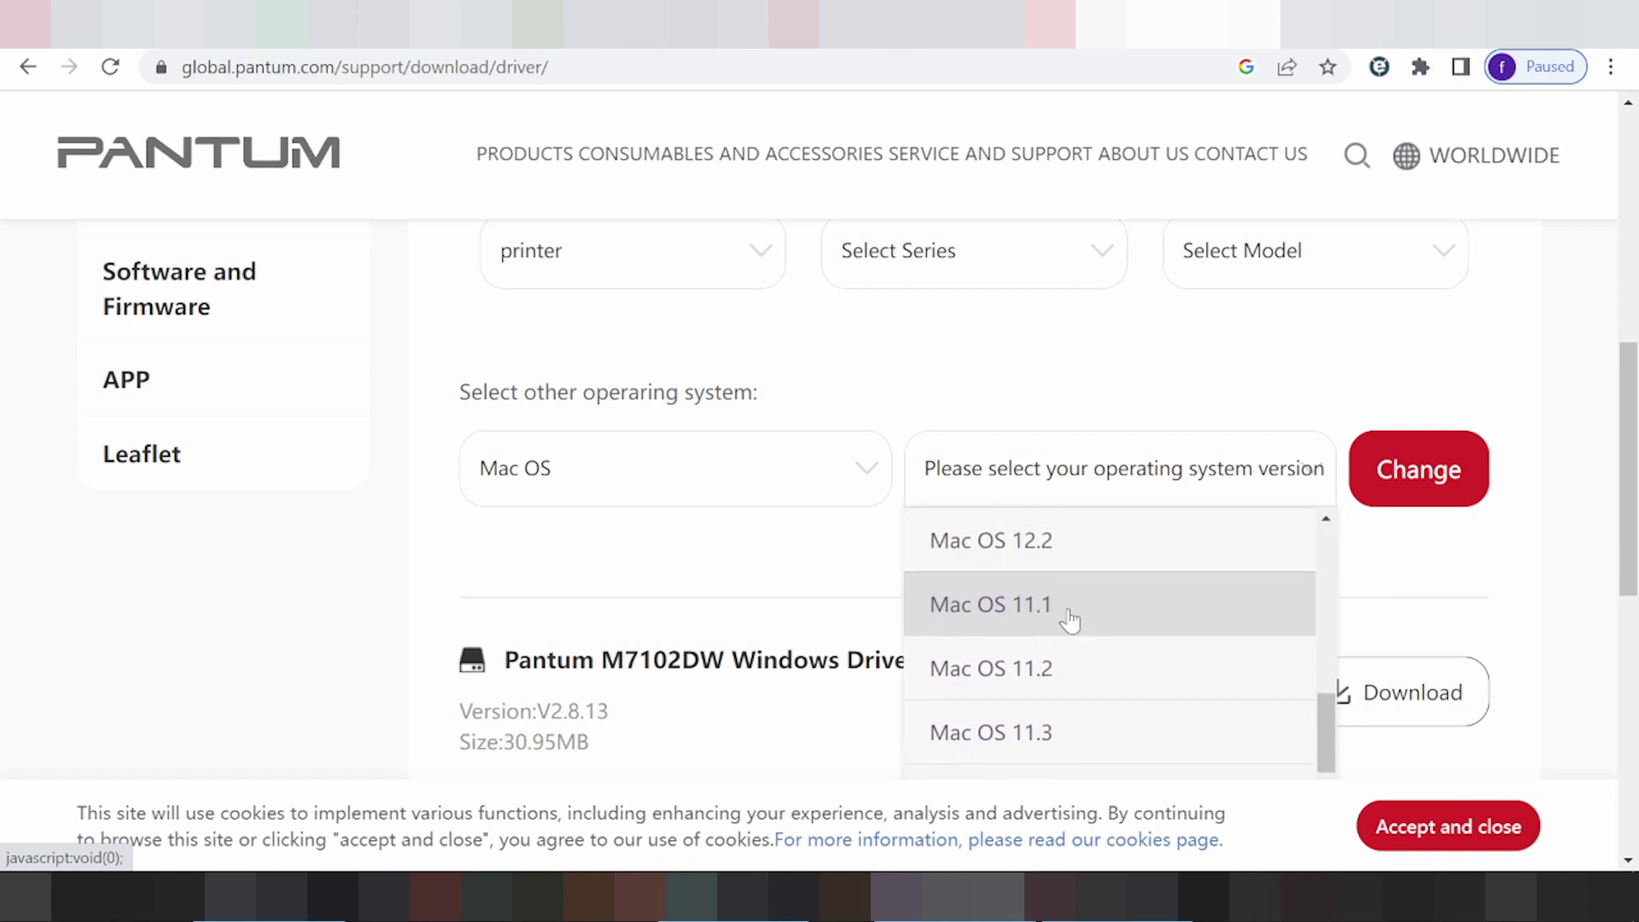
pyautogui.scroll(-4, 1069, 621)
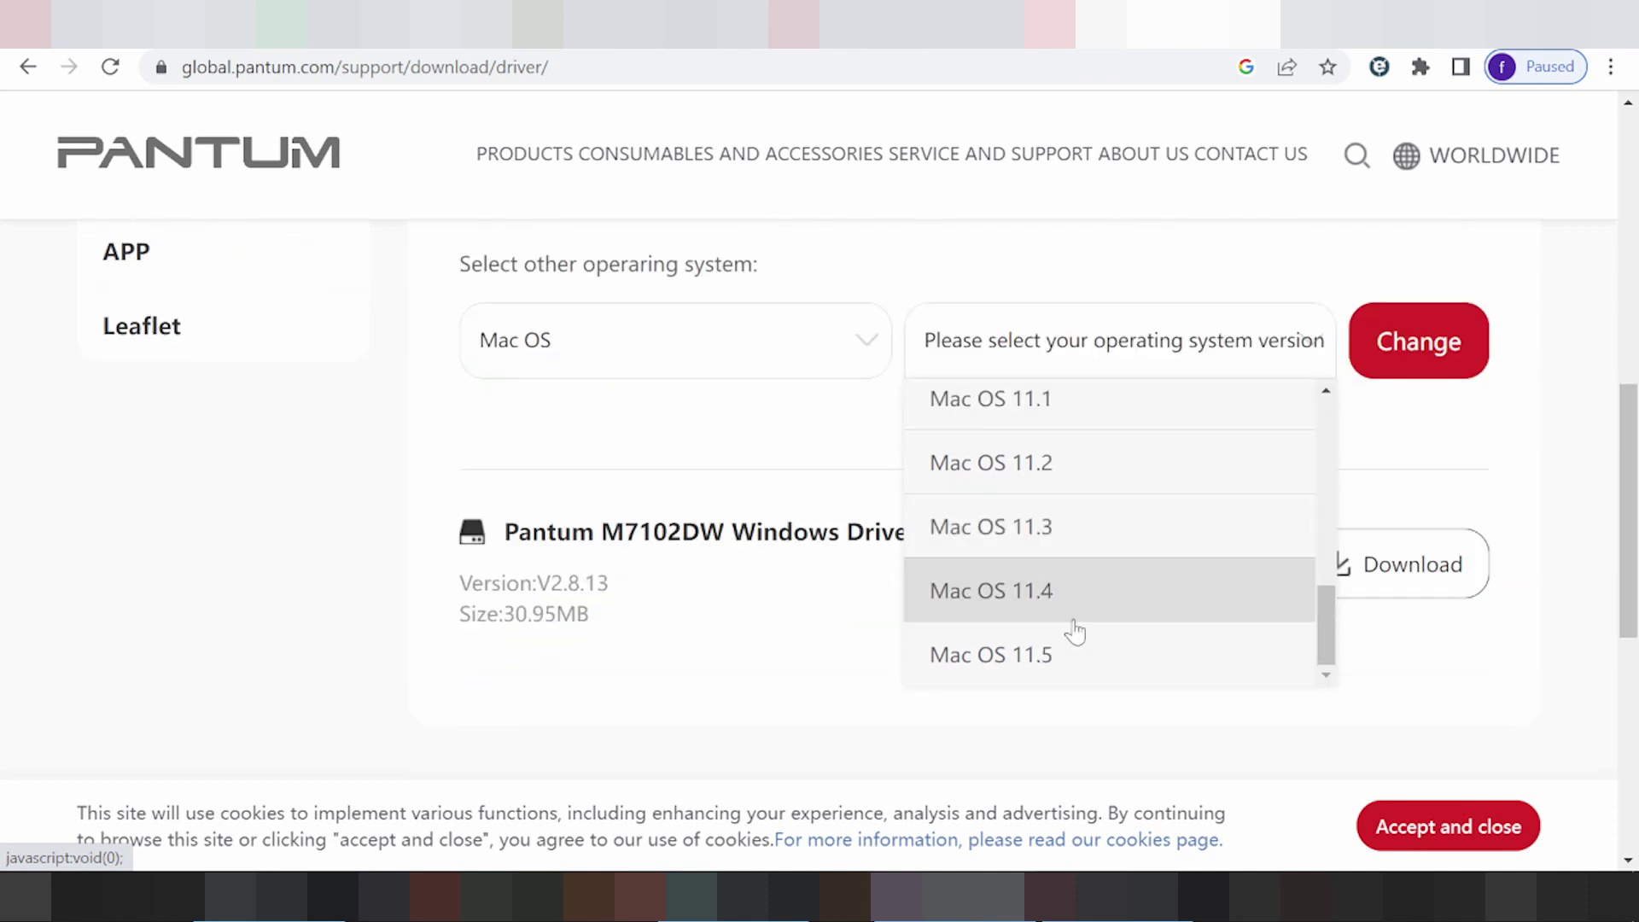
pyautogui.scroll(2, 1061, 644)
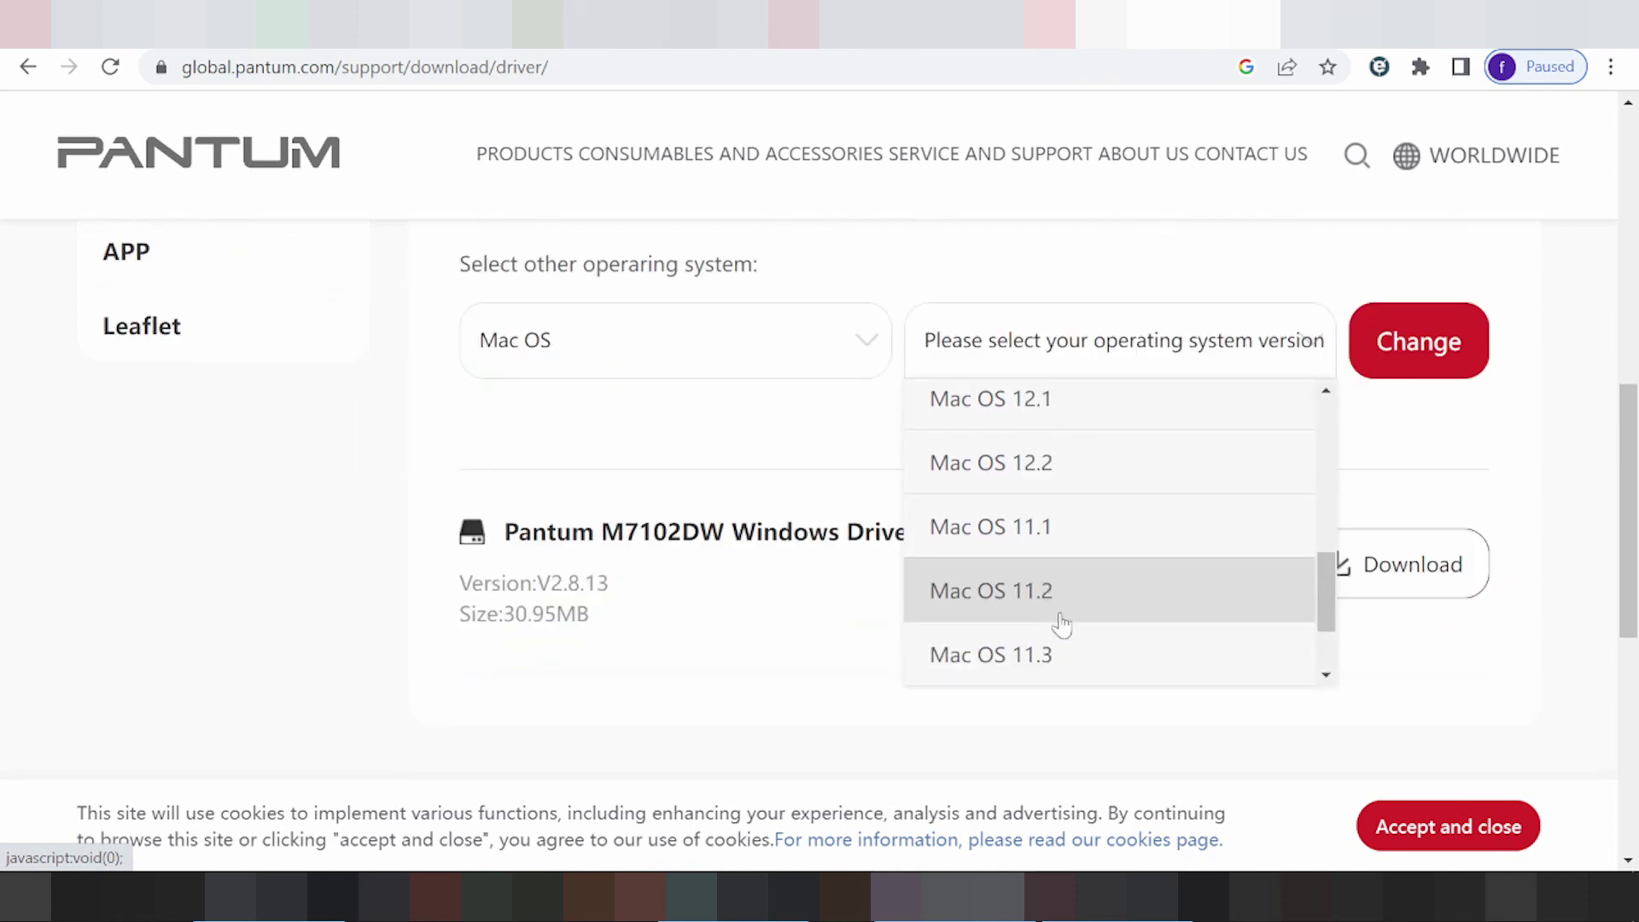
pyautogui.scroll(4, 1059, 624)
pyautogui.scroll(-2, 1061, 624)
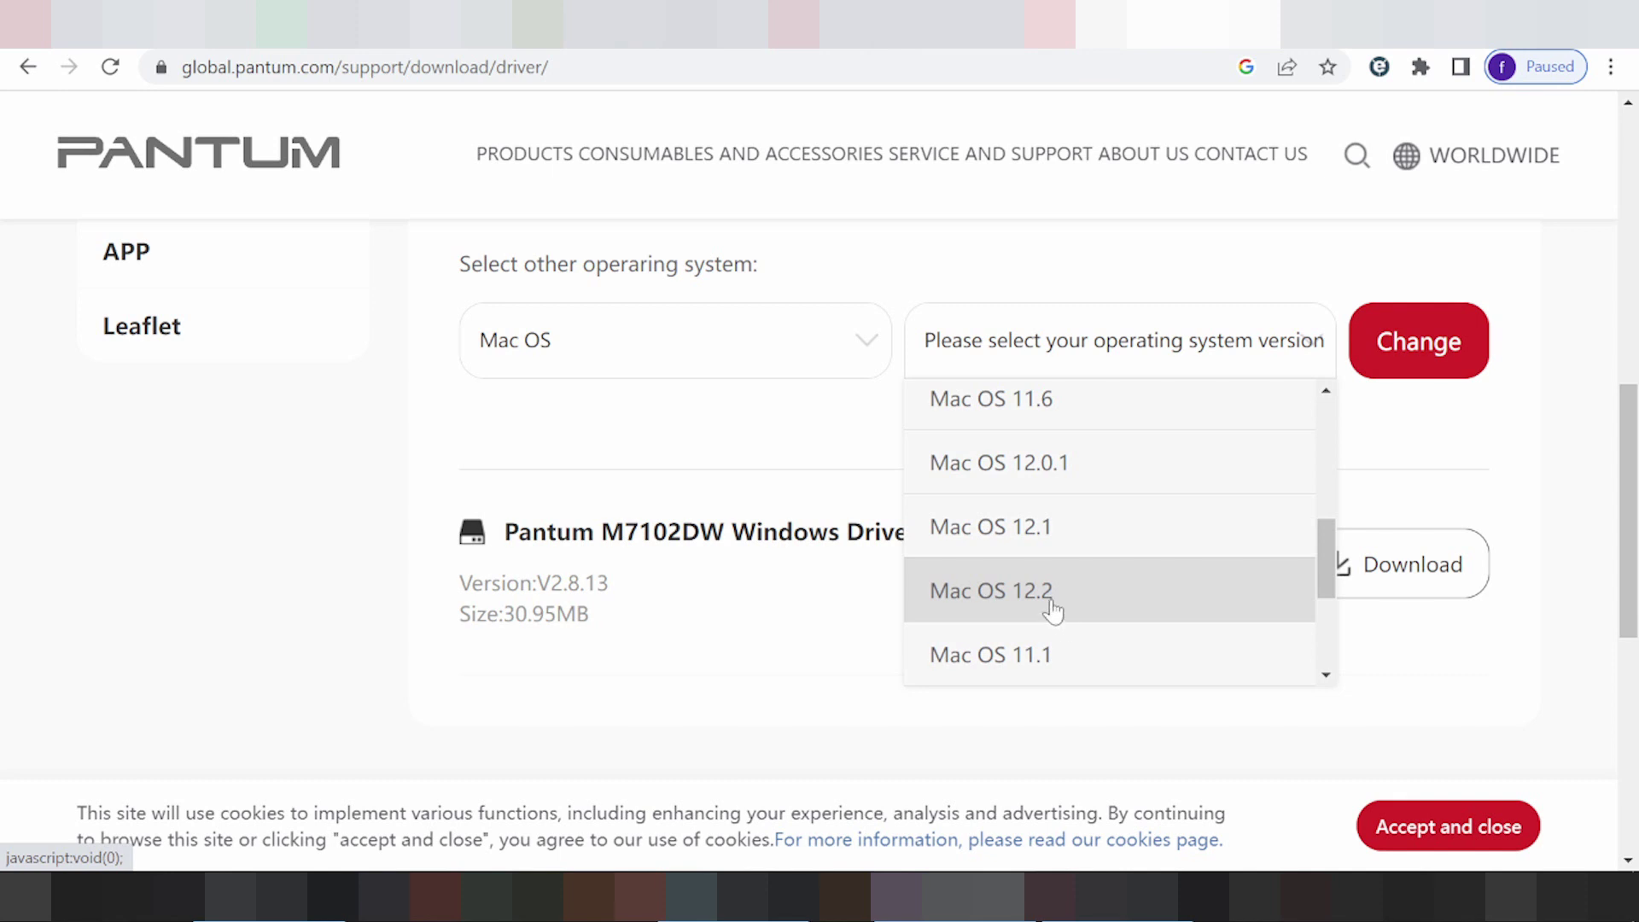
pyautogui.click(1059, 621)
pyautogui.click(1406, 376)
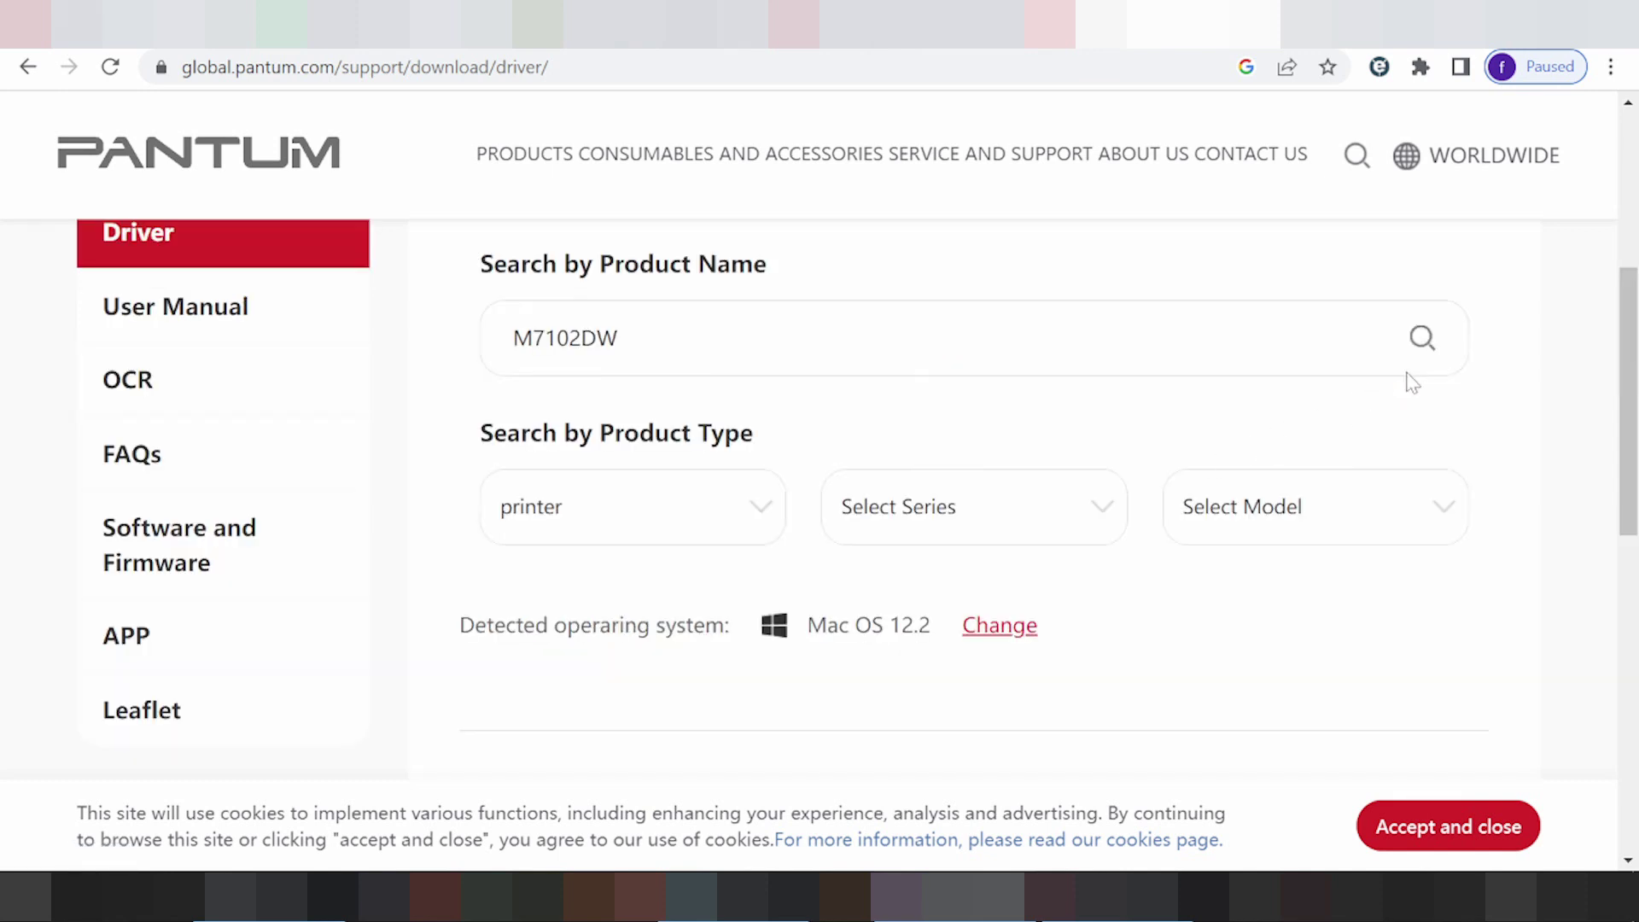
pyautogui.scroll(-4, 1347, 548)
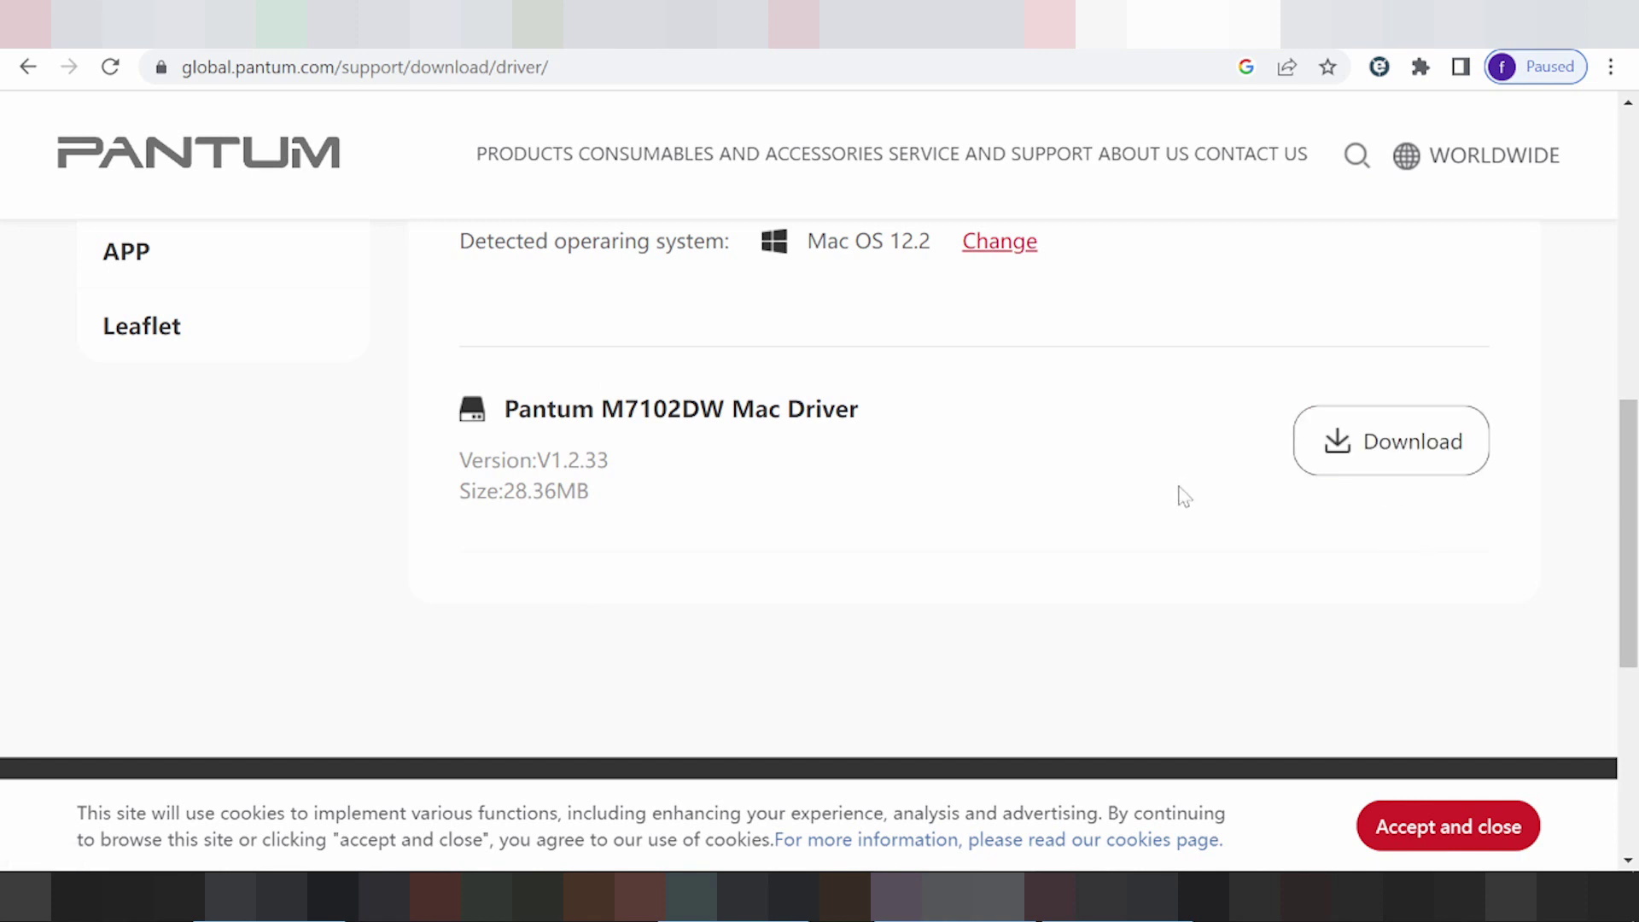
pyautogui.scroll(1, 1187, 491)
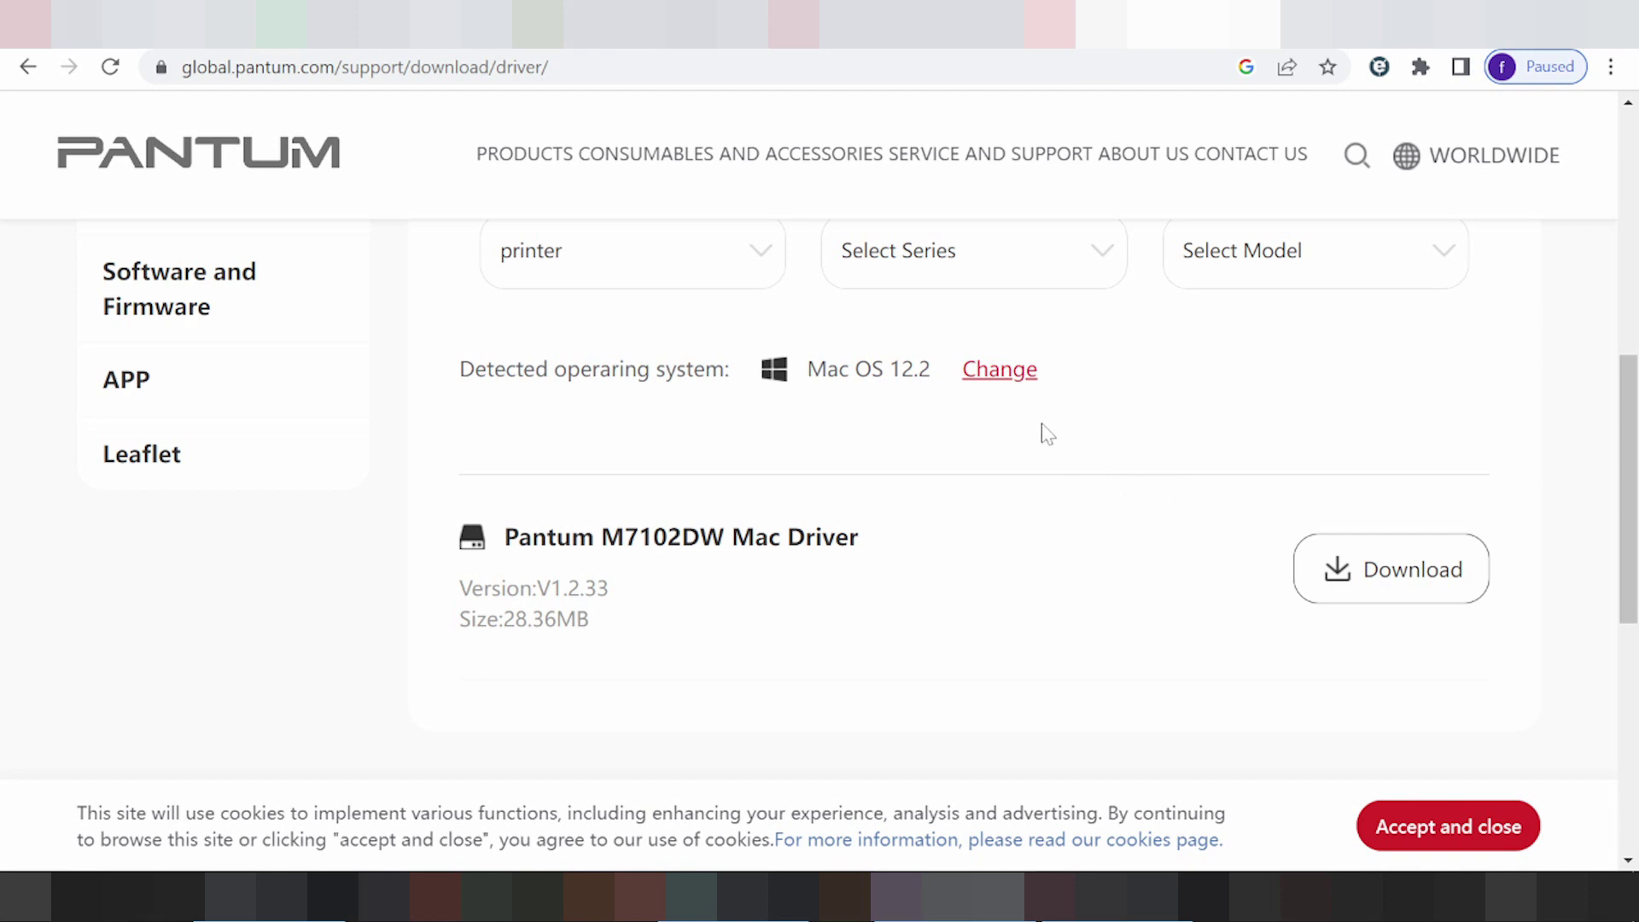
# Step: Switch the operating system to Linux Ubuntu 12.04, listing the M7102DW Linux Driver V1.1.99-1
pyautogui.click(1012, 386)
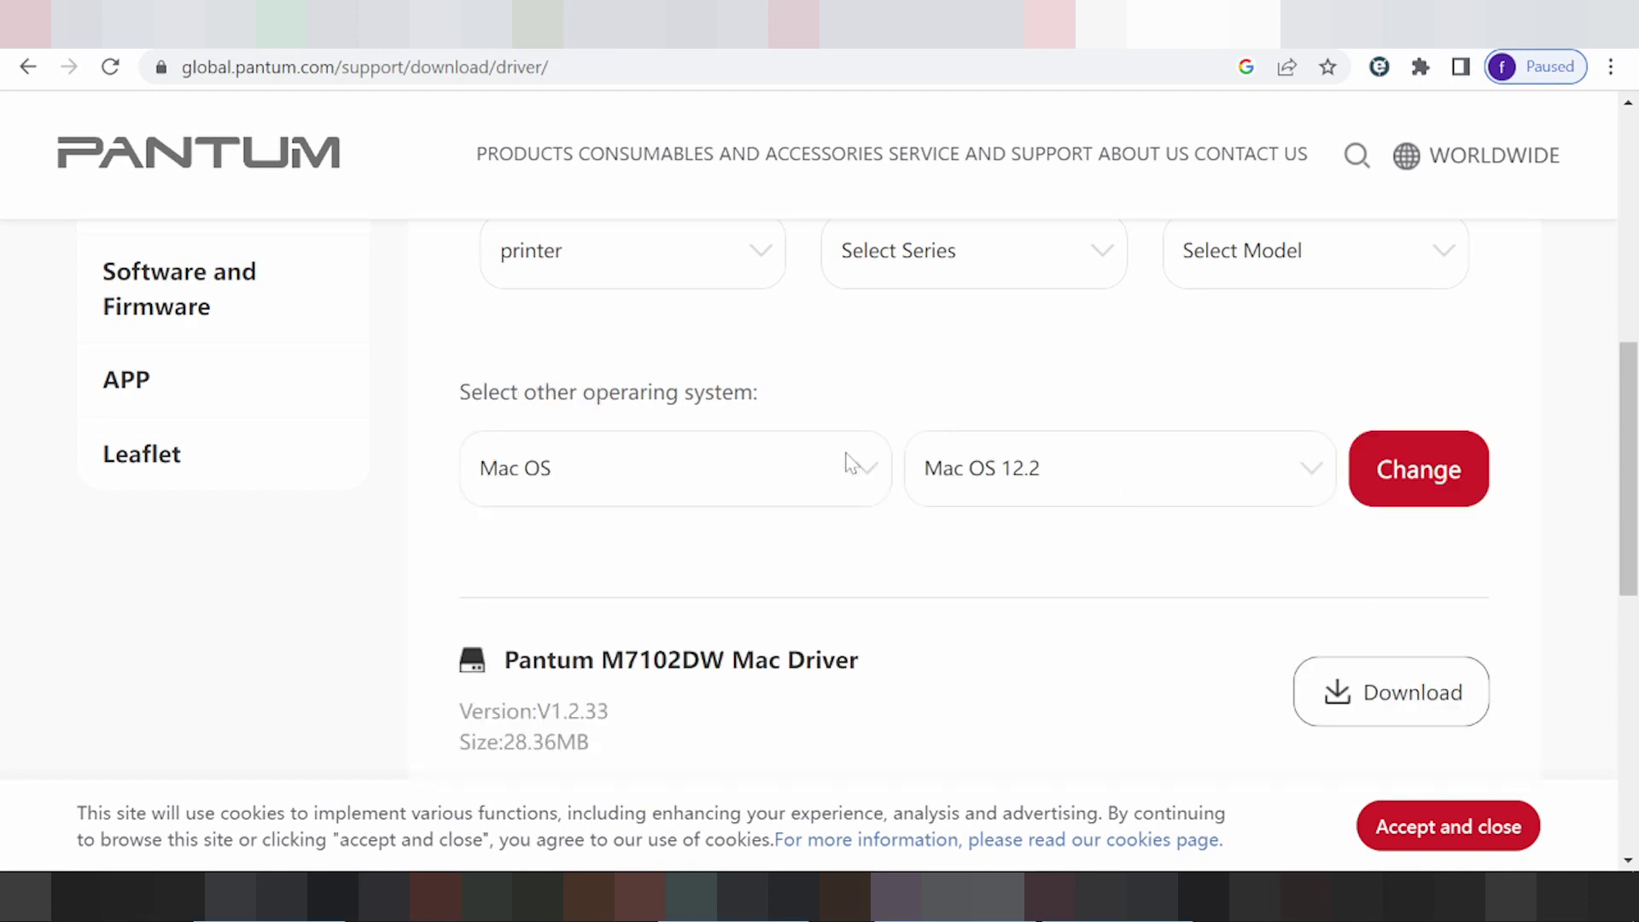
pyautogui.click(816, 461)
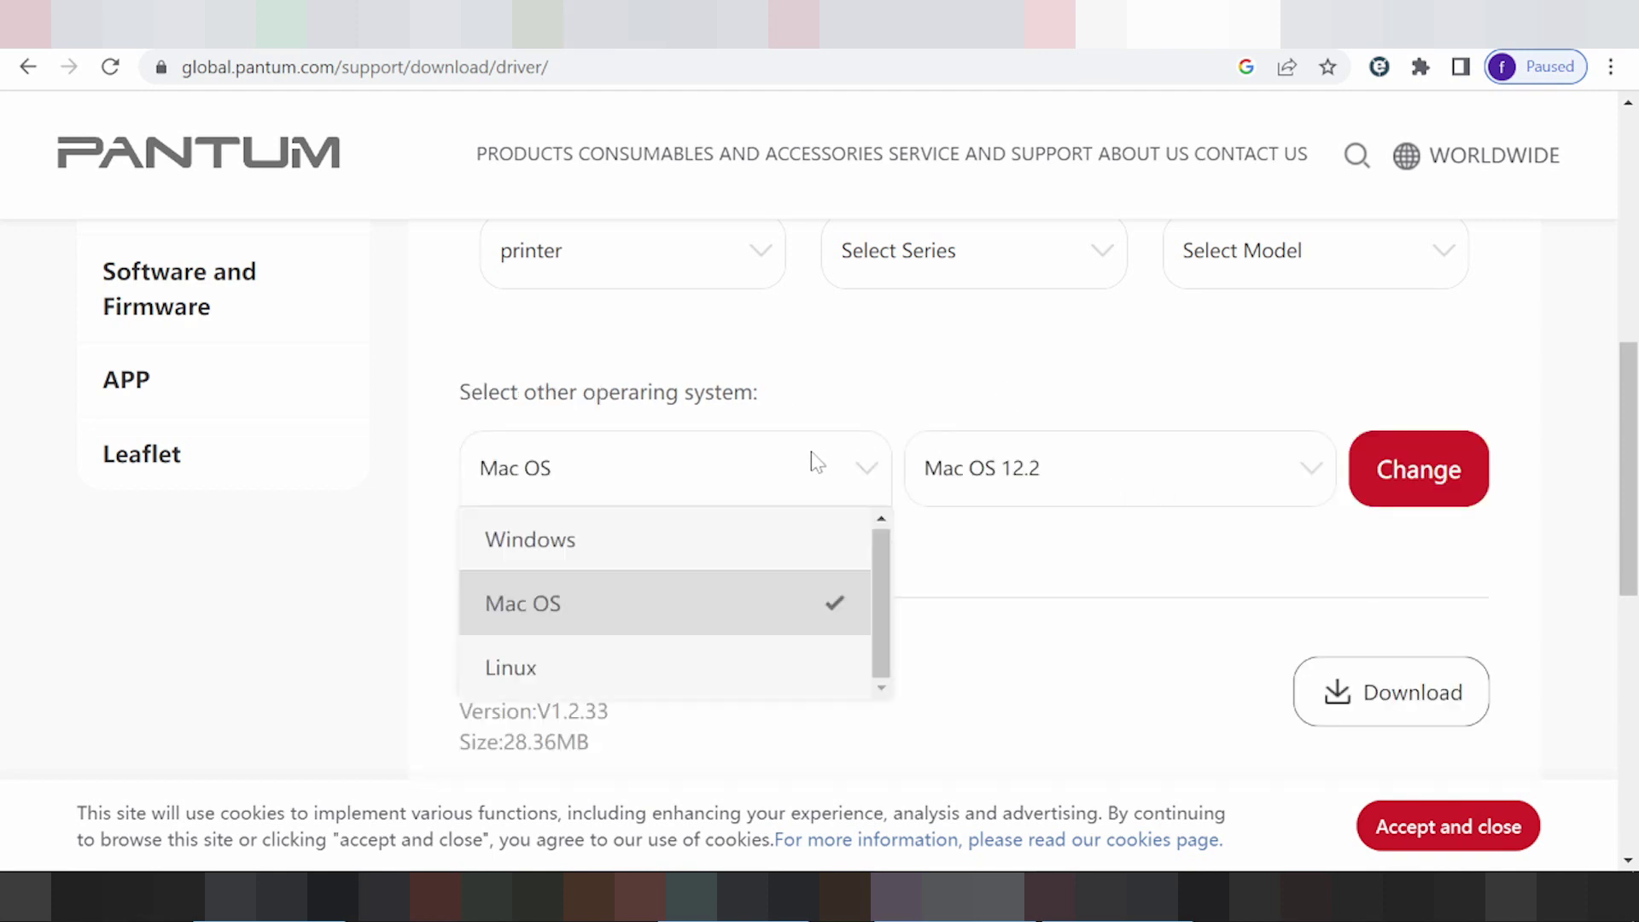
pyautogui.click(822, 651)
pyautogui.click(1051, 495)
pyautogui.click(1082, 549)
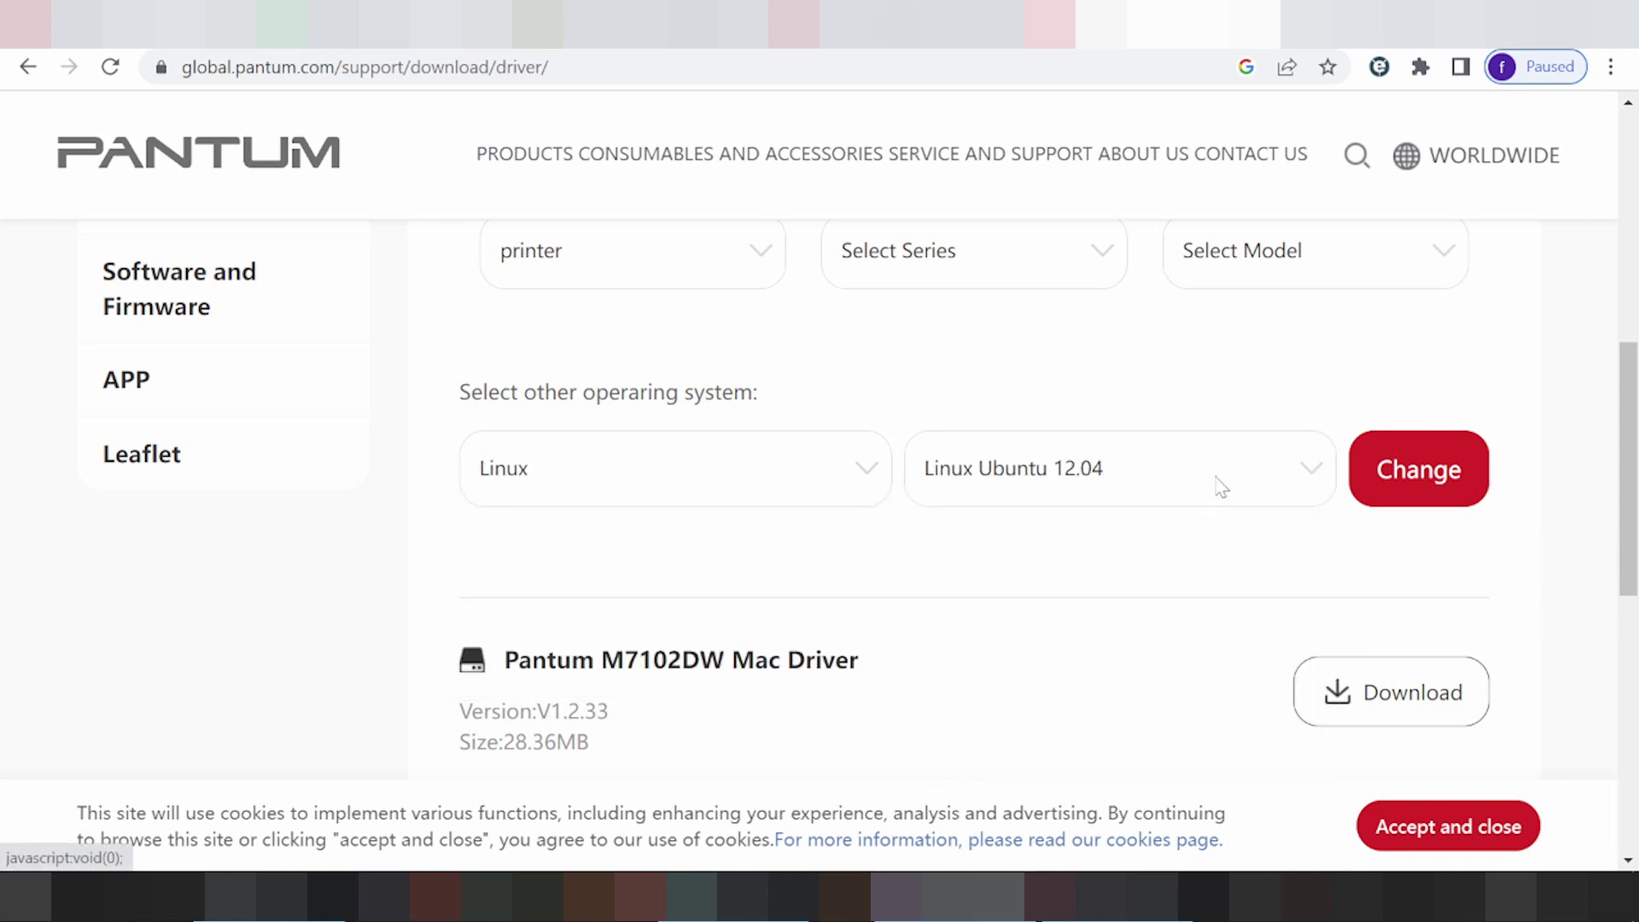
pyautogui.click(1370, 478)
pyautogui.scroll(-2, 1370, 546)
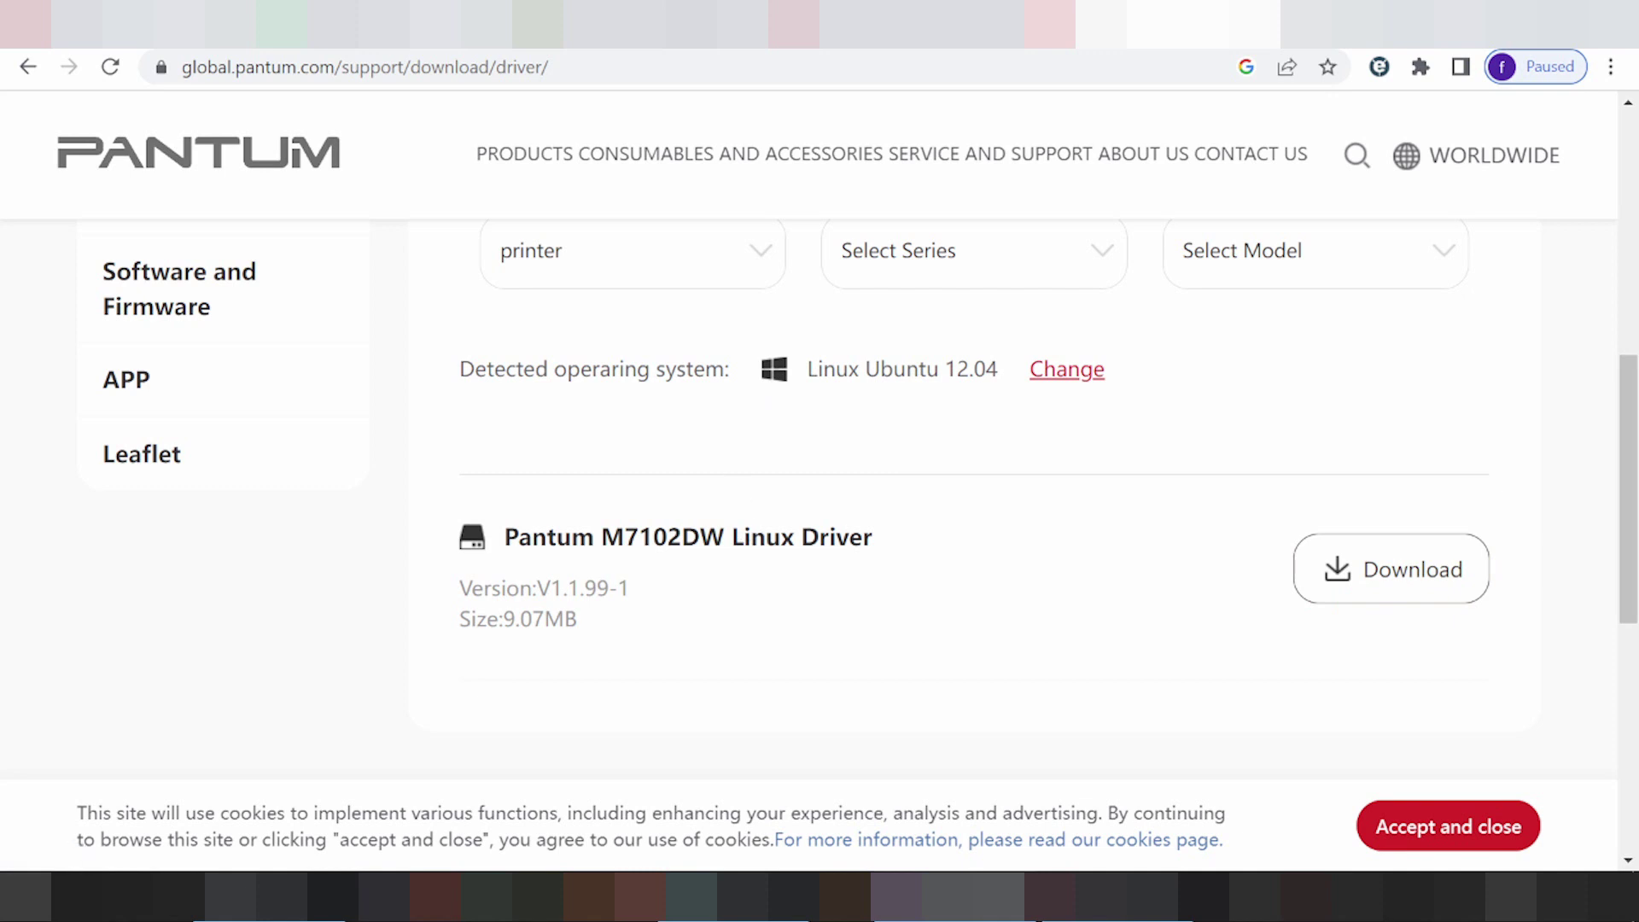
pyautogui.click(1058, 374)
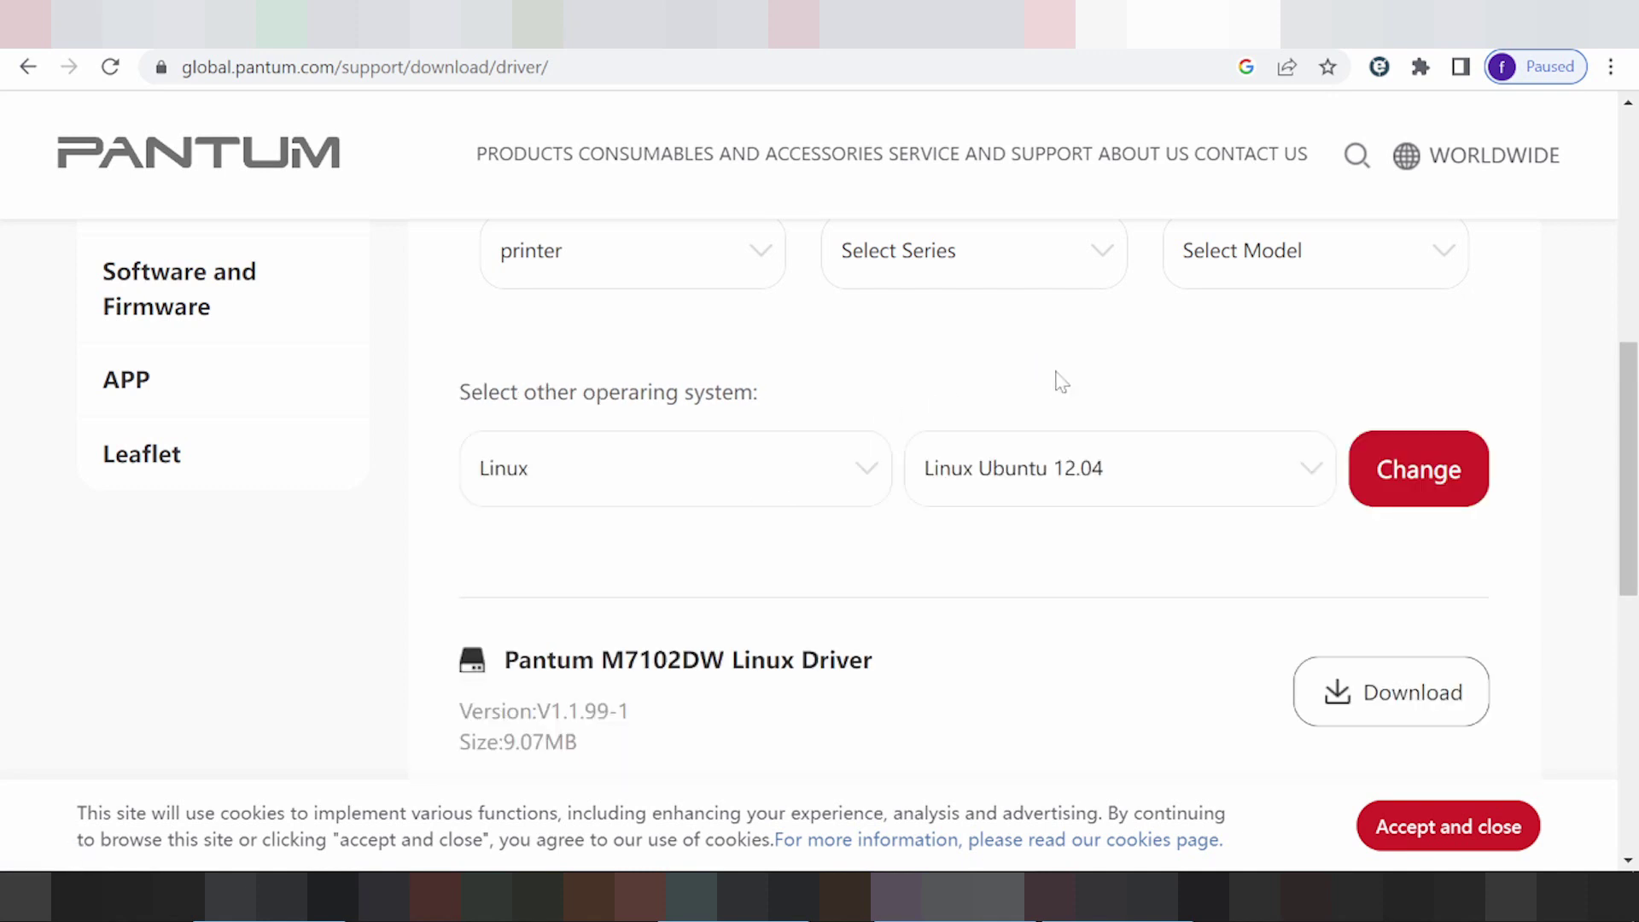
# Step: Select Windows as the OS family and windows 11 as the version
pyautogui.click(846, 488)
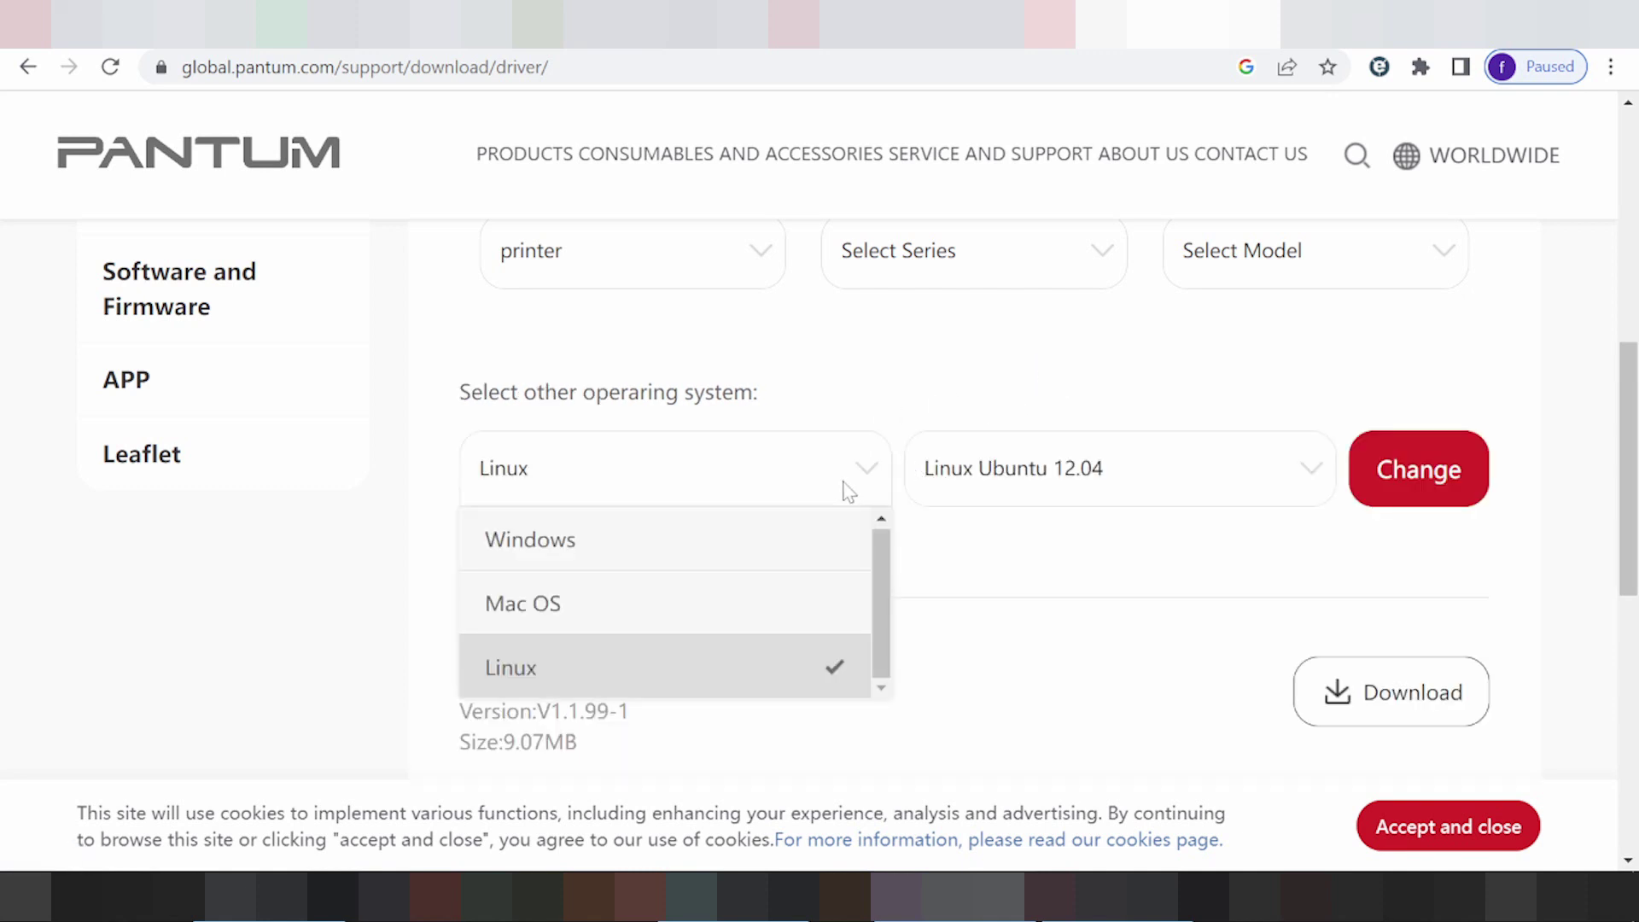
pyautogui.click(818, 536)
pyautogui.click(963, 461)
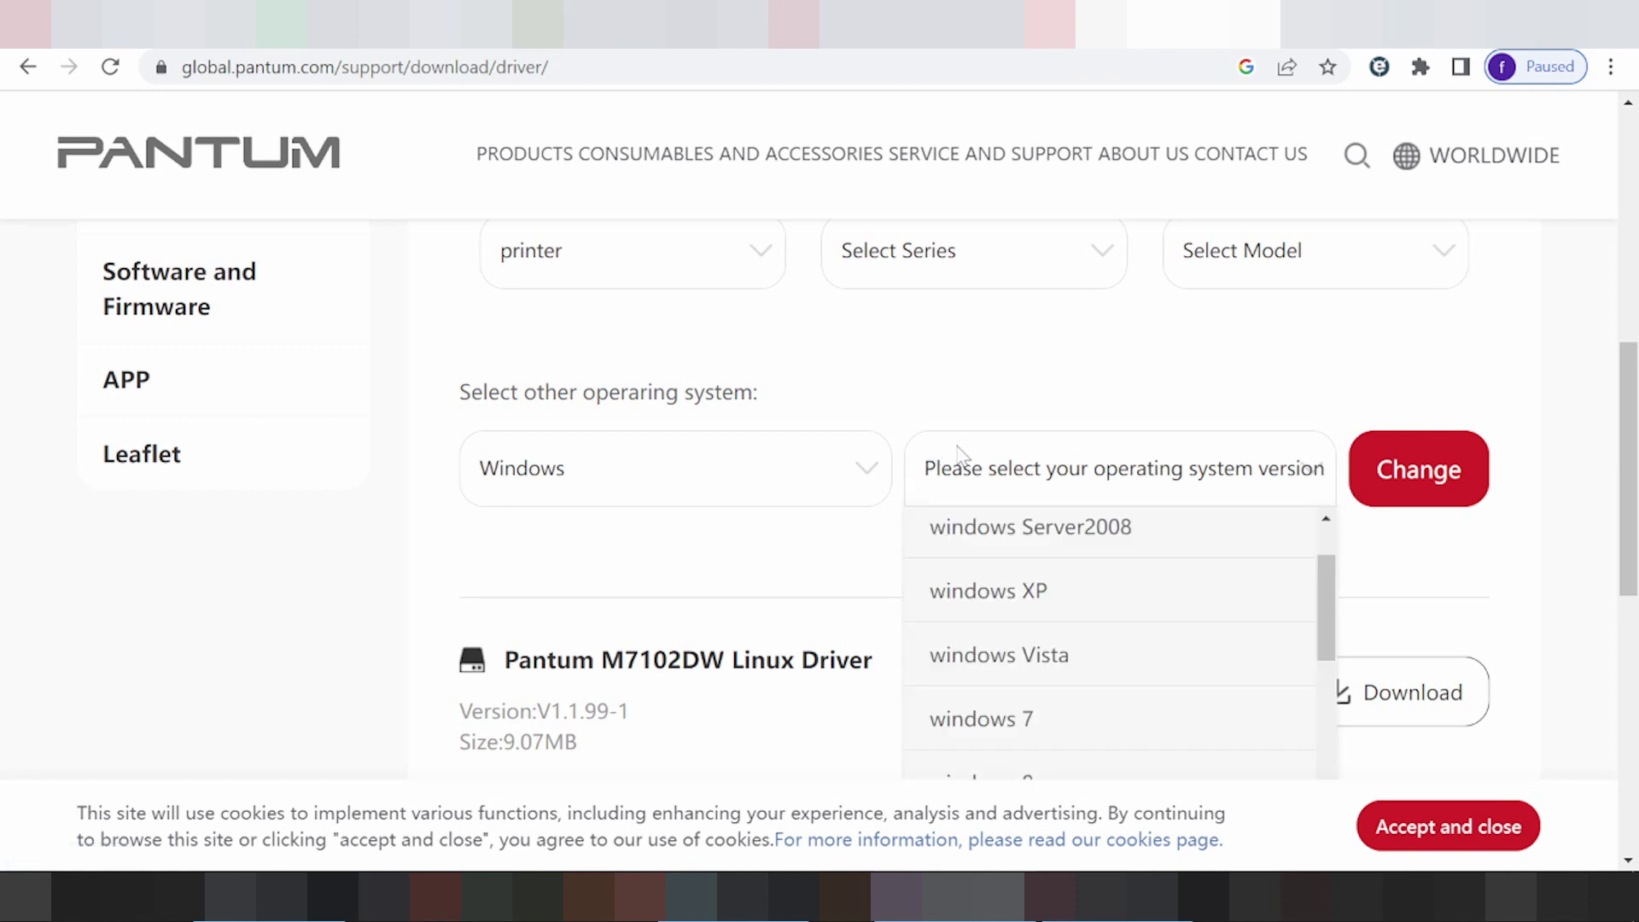
pyautogui.scroll(-3, 1063, 576)
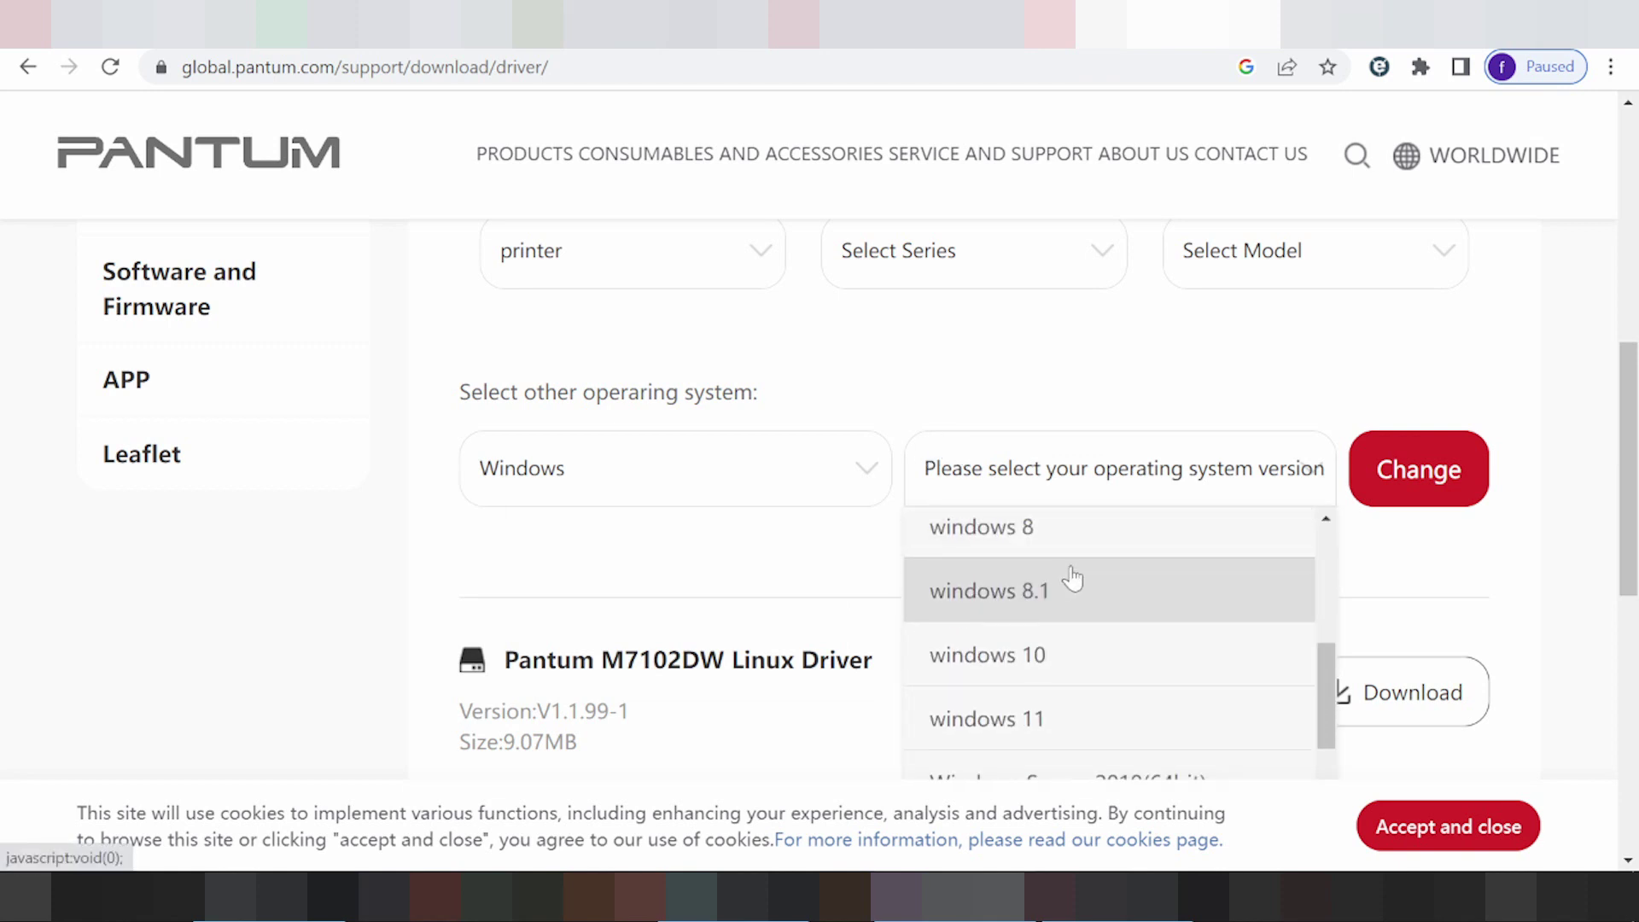
pyautogui.scroll(1, 1073, 579)
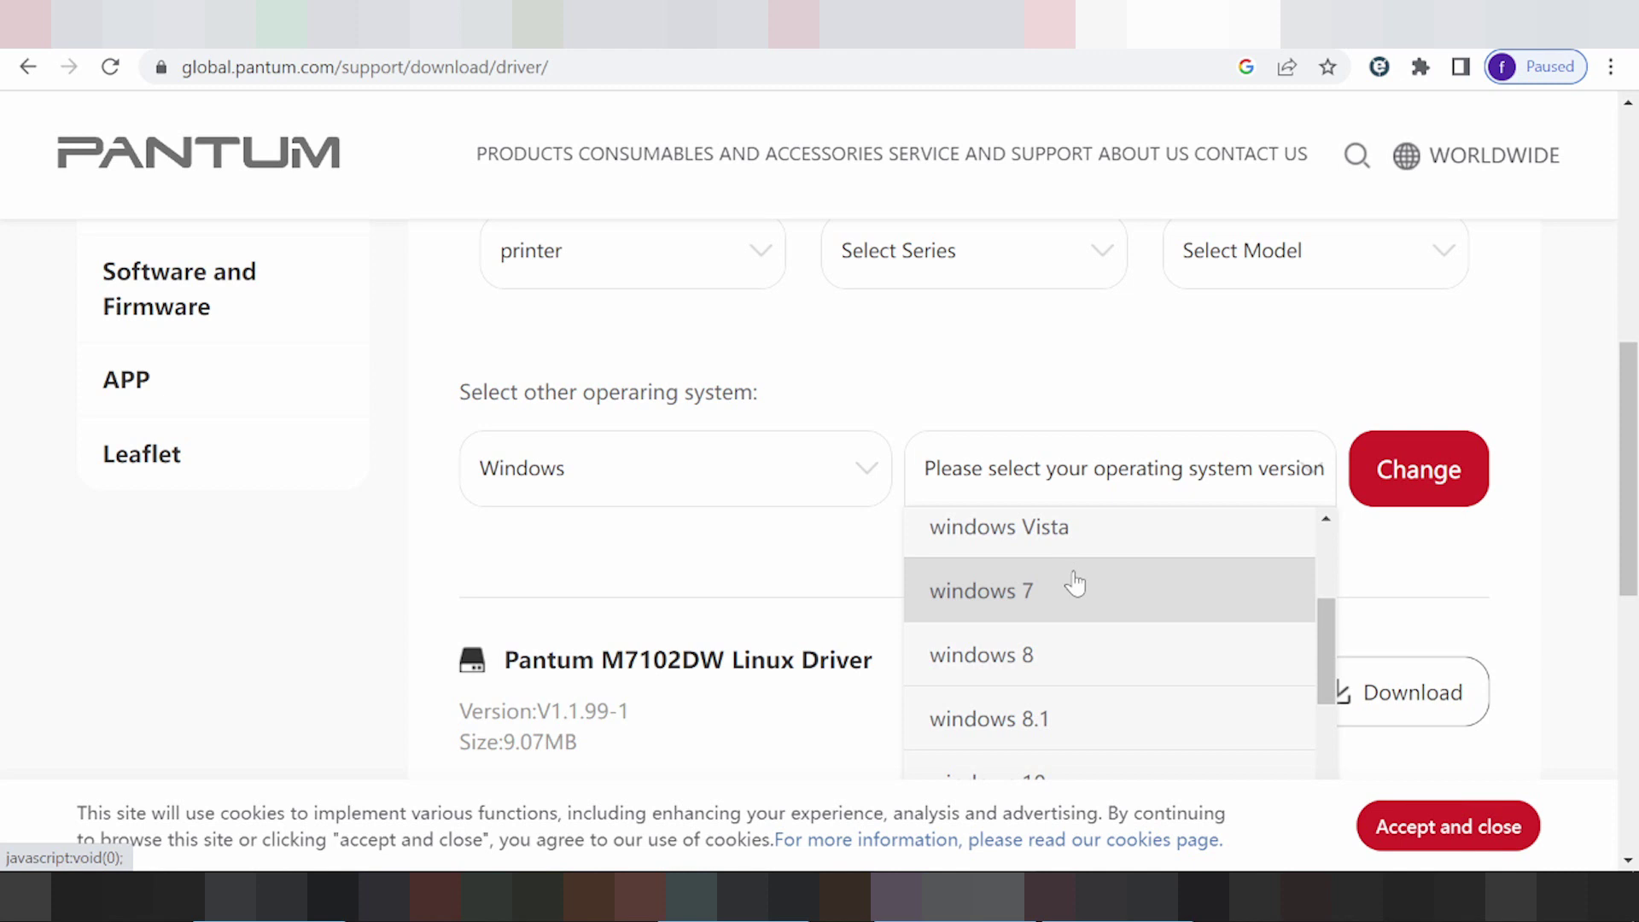
pyautogui.scroll(-1, 1074, 582)
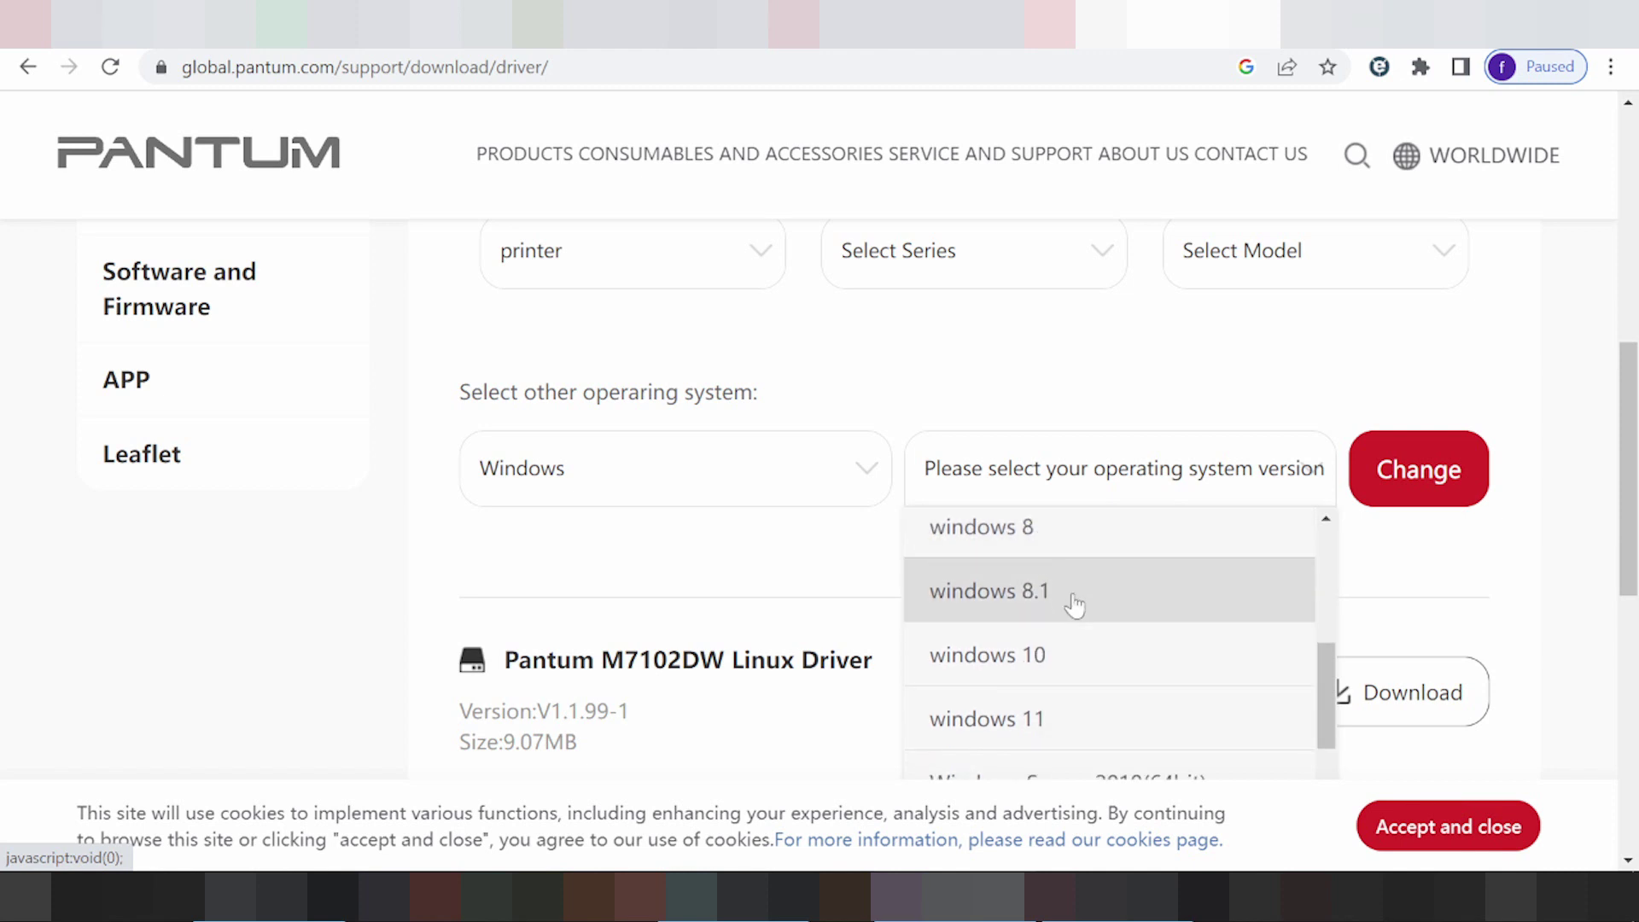
pyautogui.scroll(-1, 1072, 656)
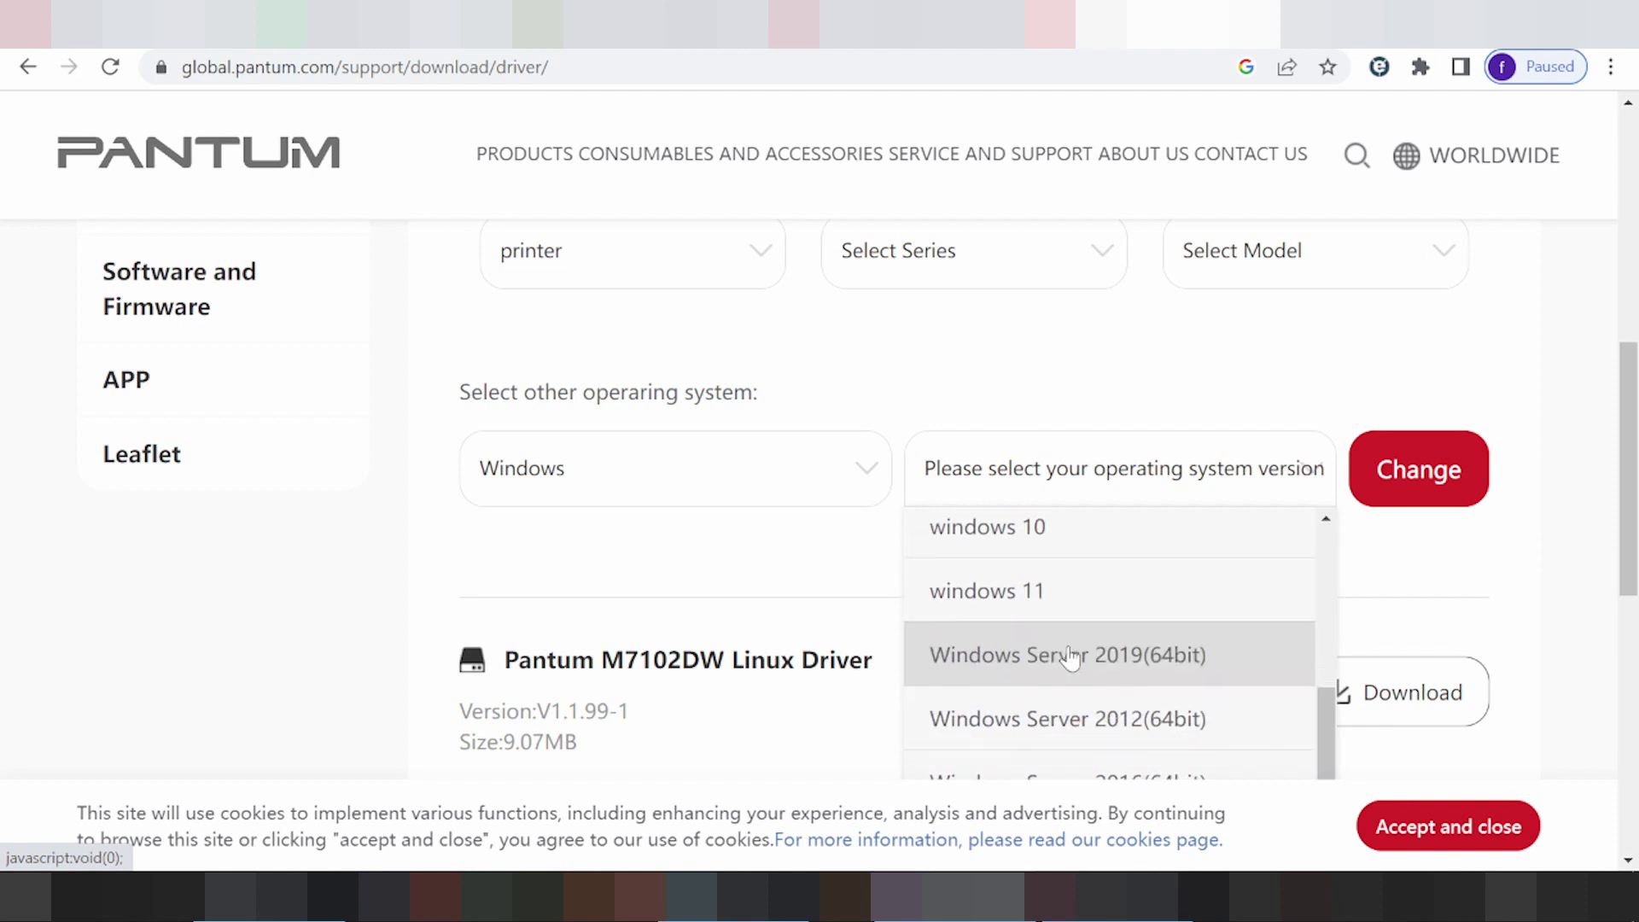
pyautogui.click(1056, 606)
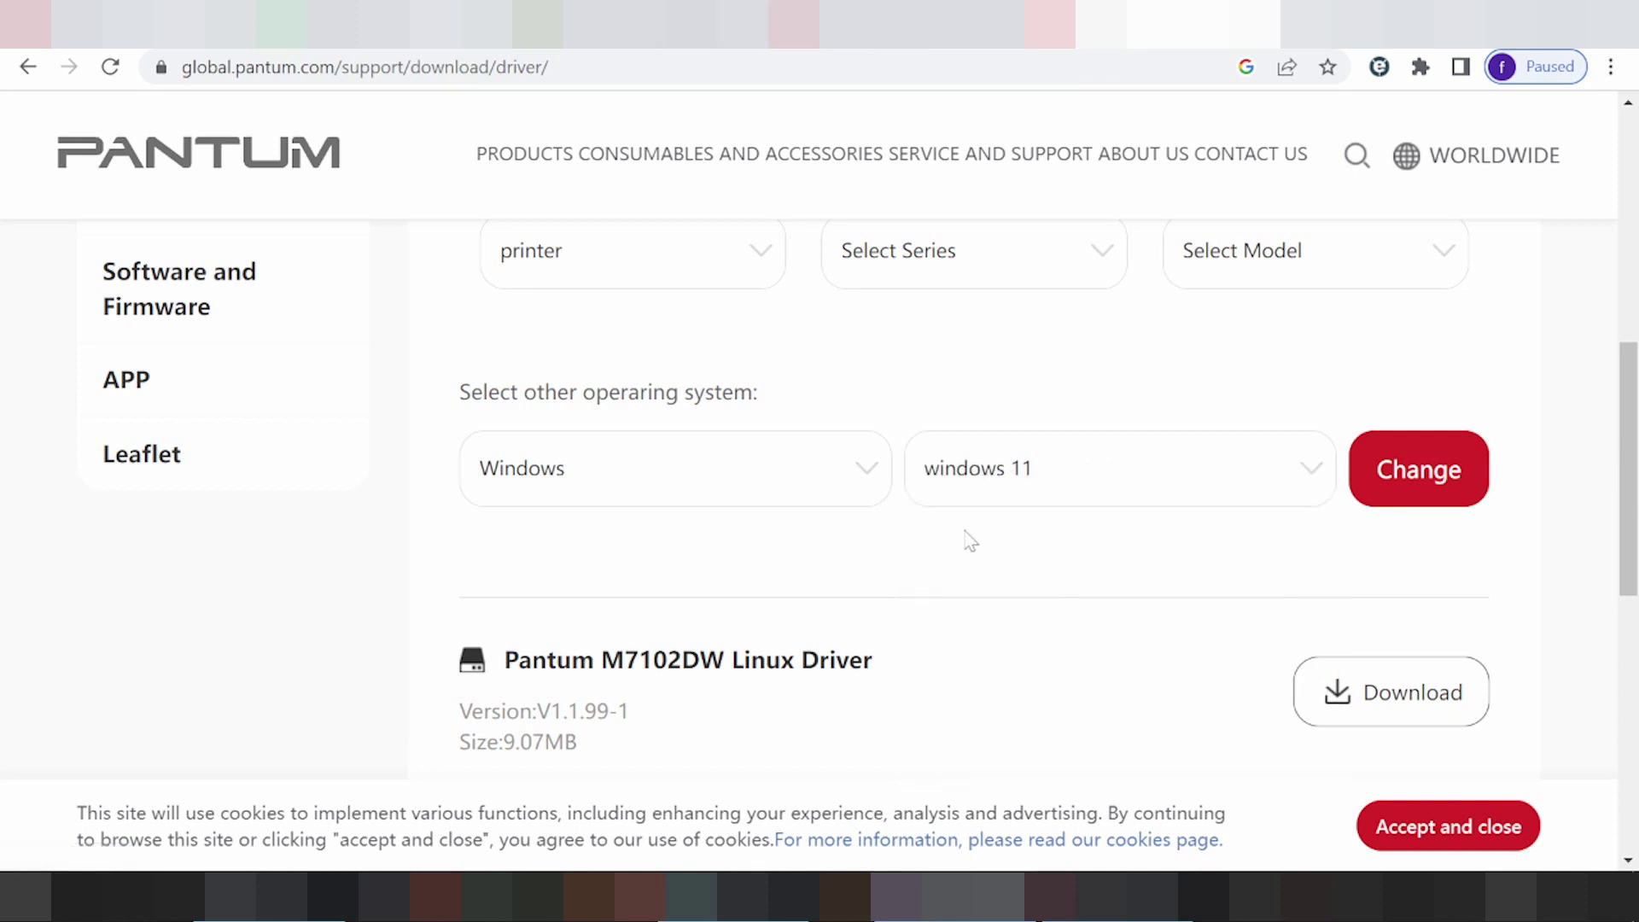
# Step: Apply windows 11 and download the M7102DW Windows Driver V2.8.13 (30.95MB)
pyautogui.click(1376, 483)
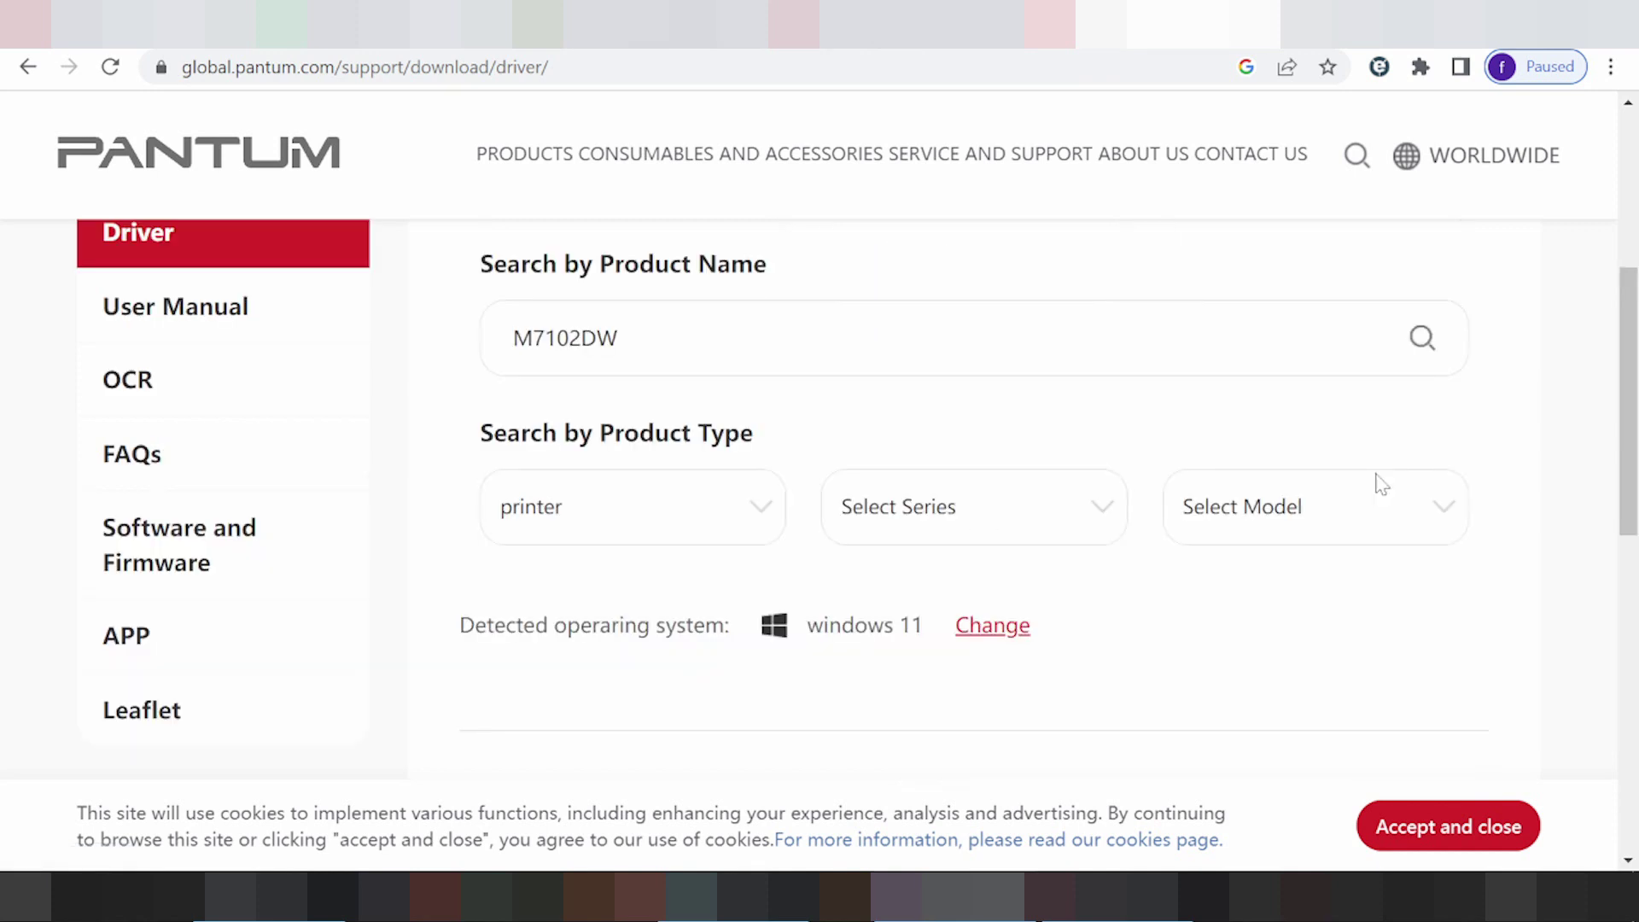
pyautogui.scroll(-3, 1306, 479)
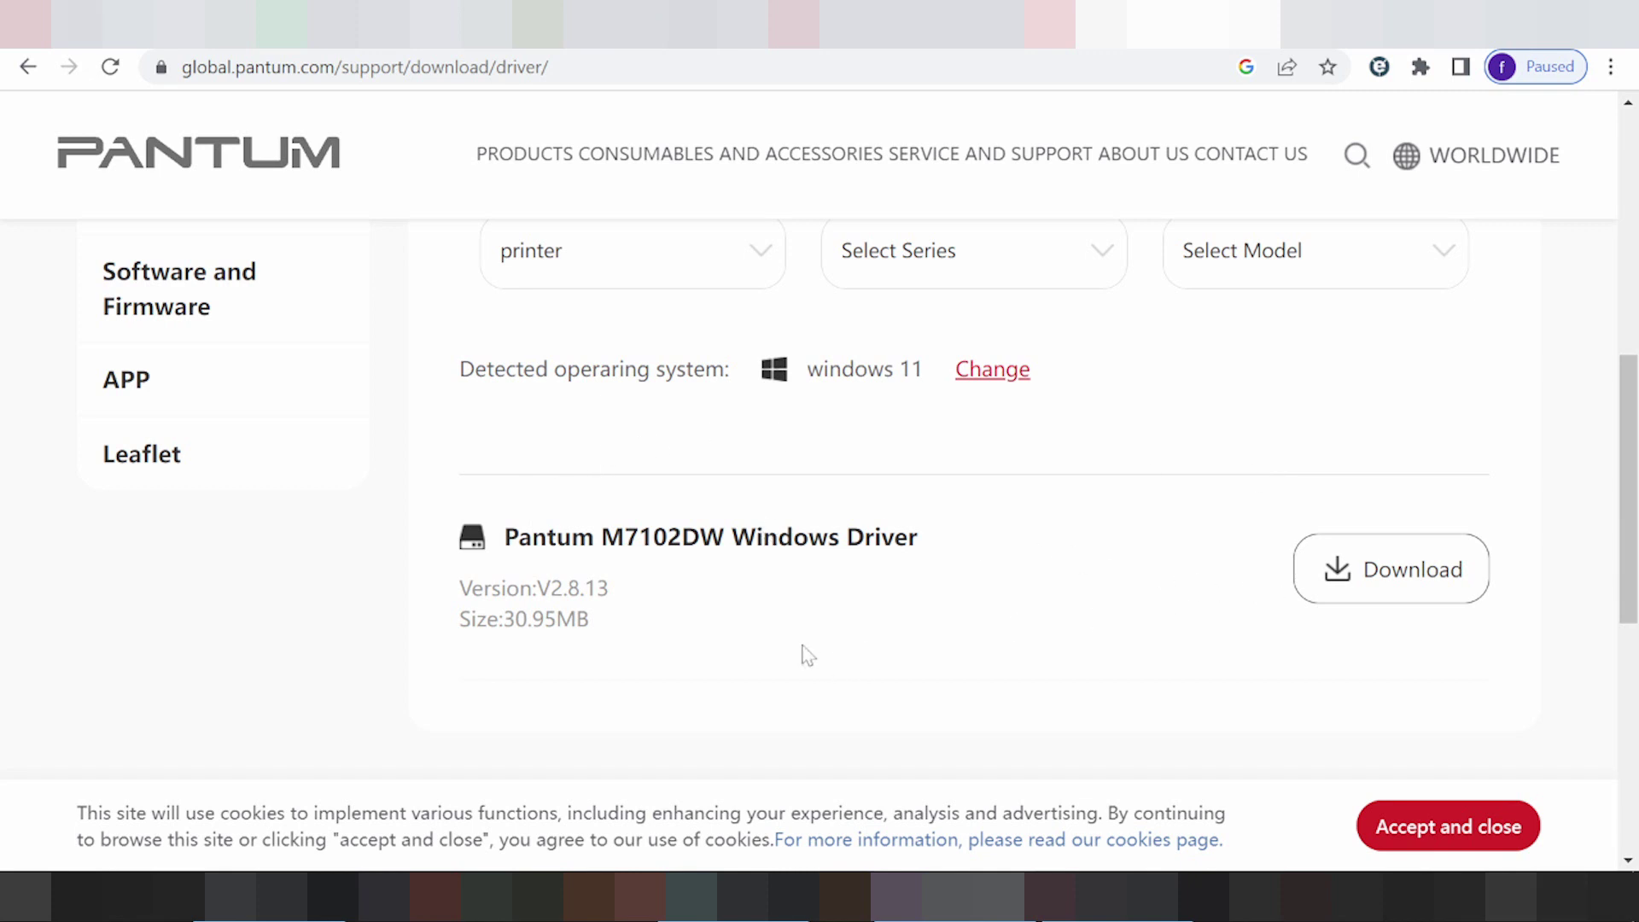
pyautogui.click(1347, 574)
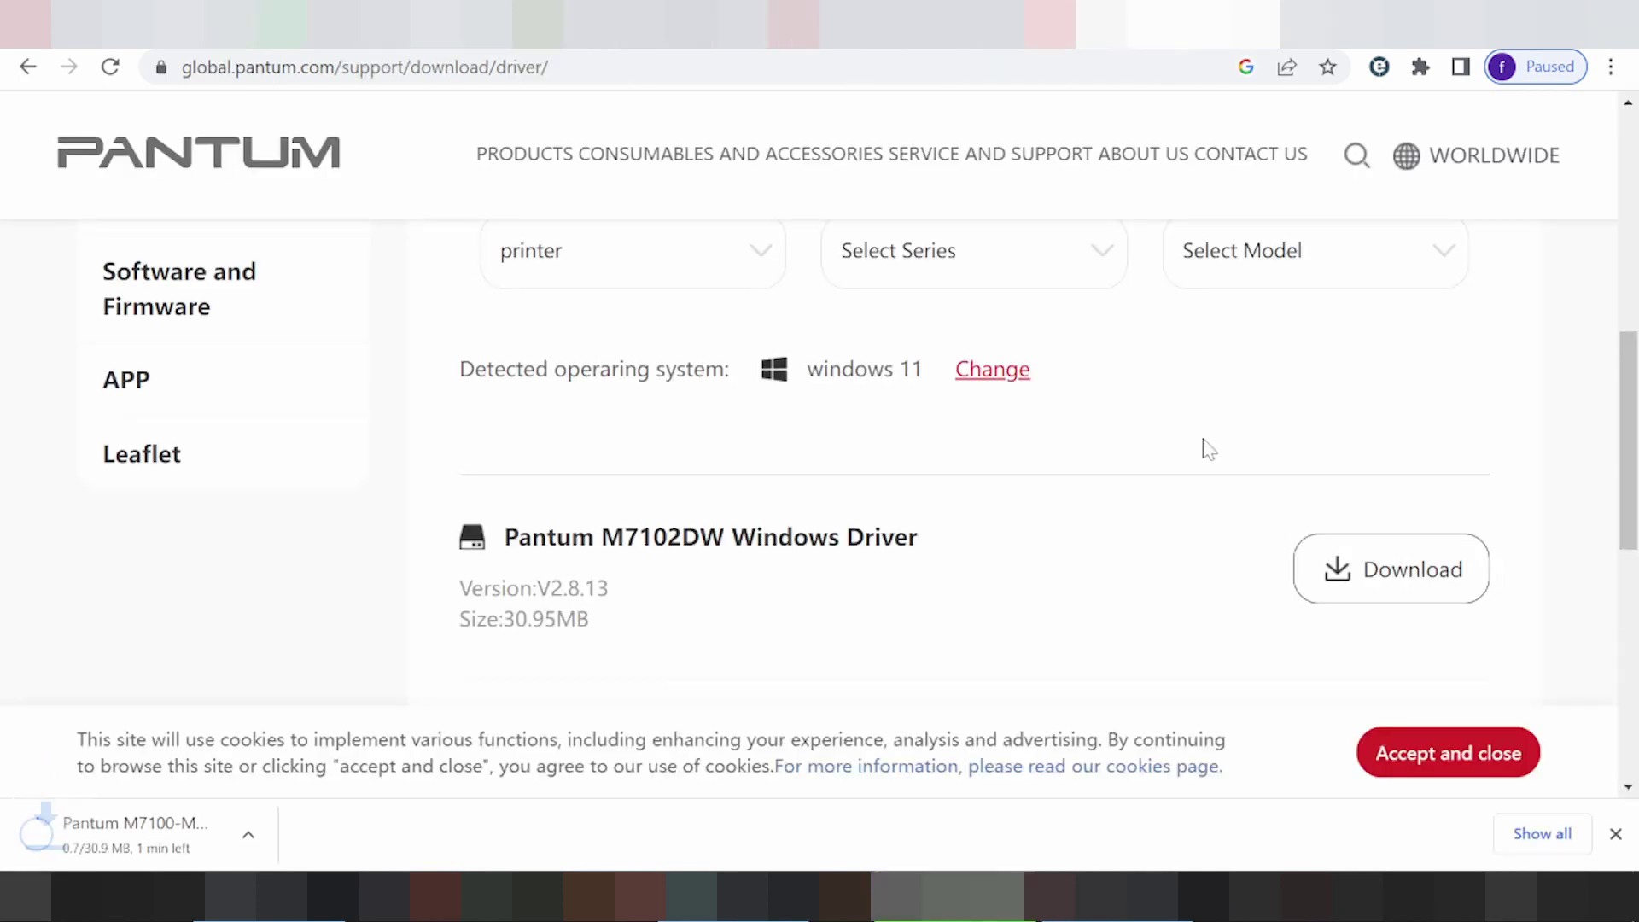